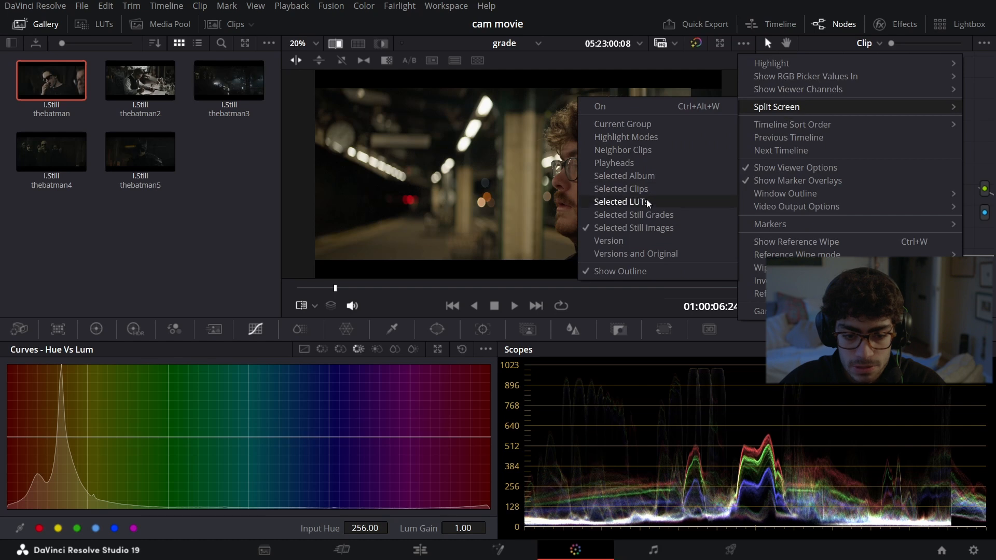
Step: Show the clip in split screen with selected still images, comparing thebatman2, thebatman3 and thebatman before settling on thebatman4
click(623, 228)
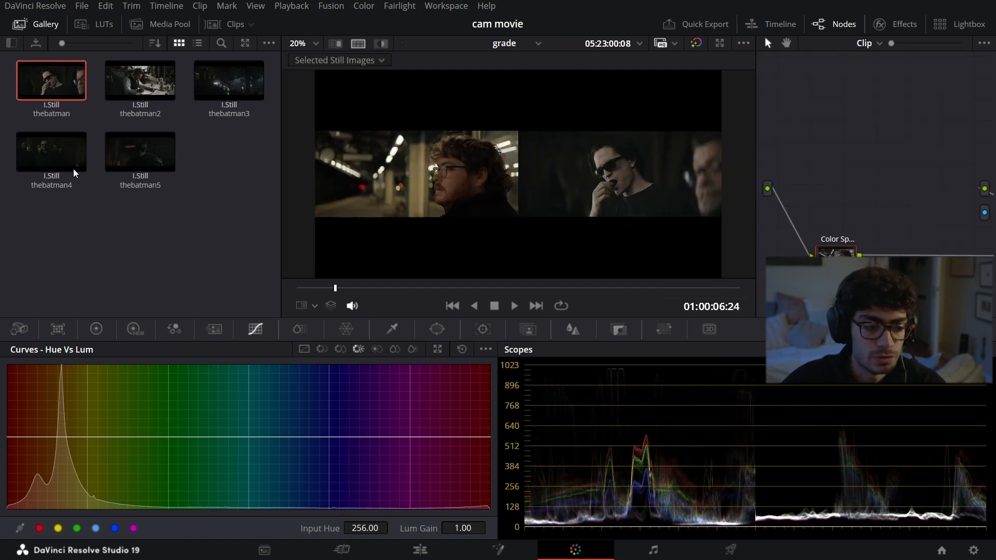
click(157, 84)
click(202, 92)
scroll(570, 210, up, 3)
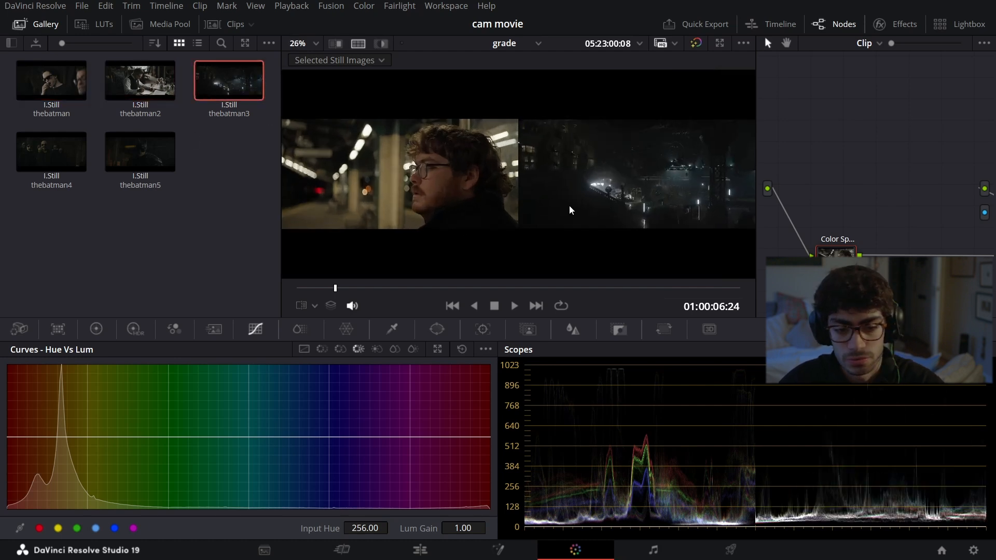
scroll(455, 203, down, 1)
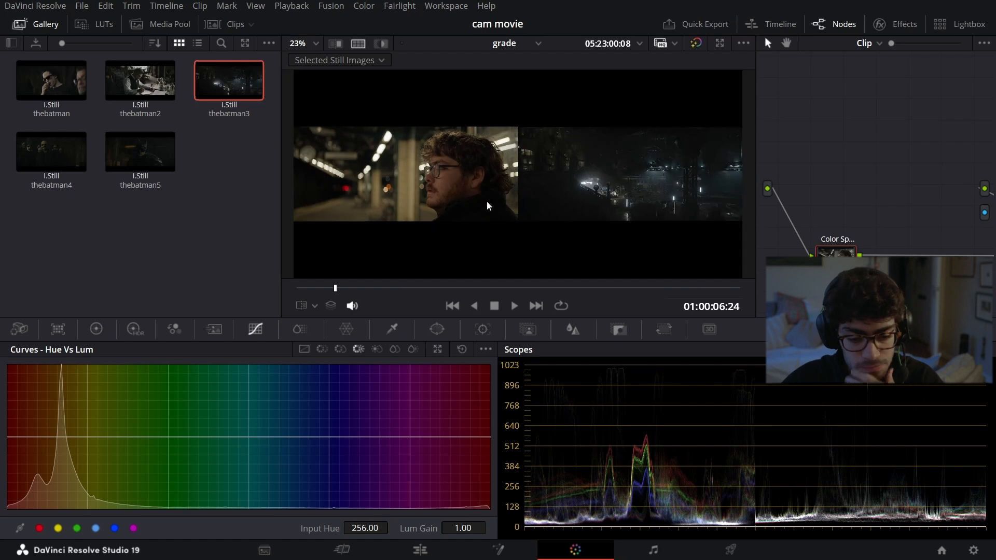
click(52, 82)
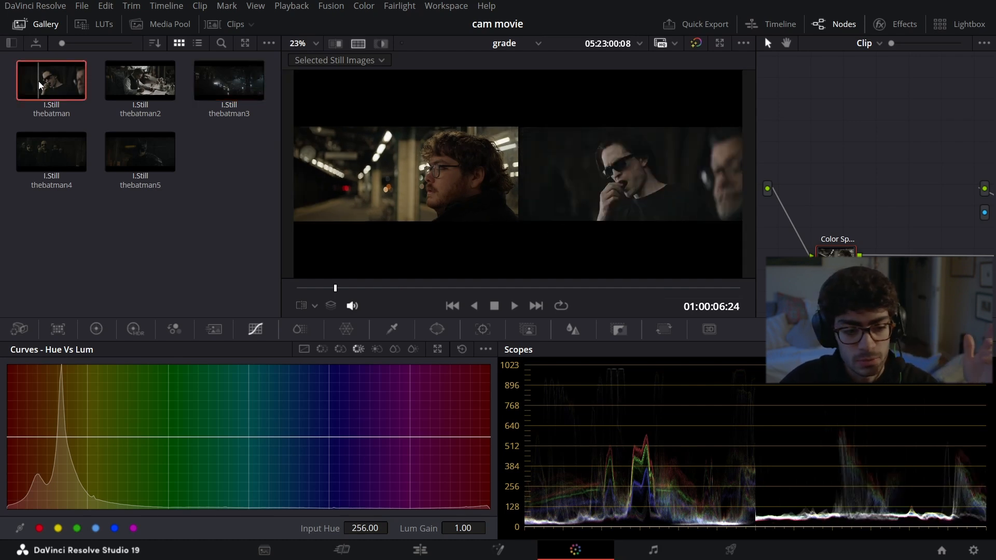
click(54, 152)
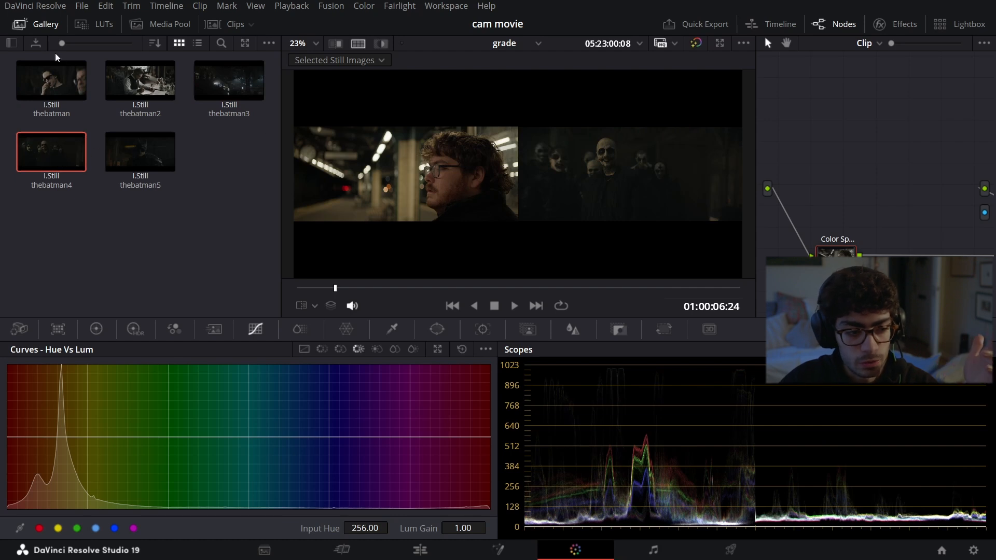
Step: Hide the stills gallery and widen the node graph beside the enlarged split-screen view
click(20, 23)
scroll(390, 217, up, 3)
scroll(390, 219, up, 1)
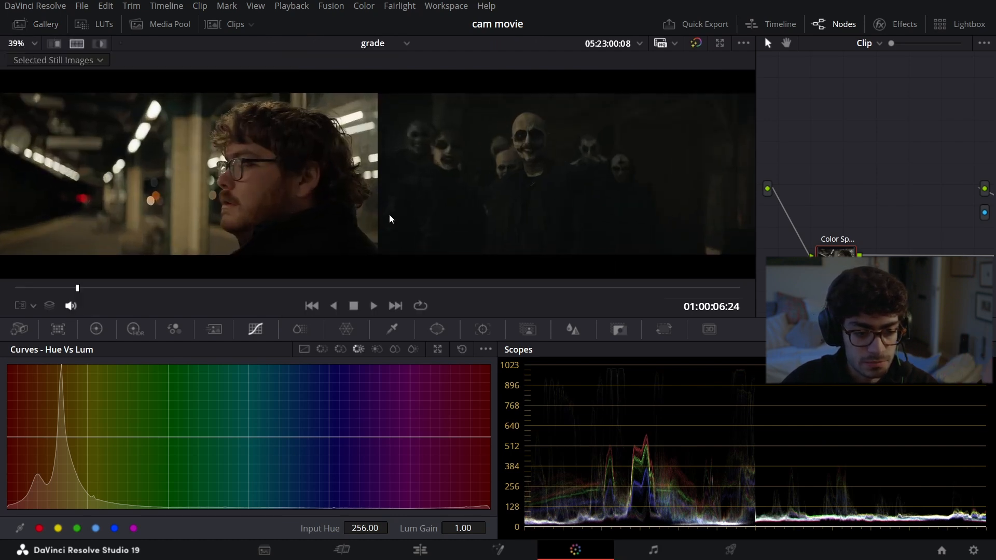
drag(757, 195, 516, 236)
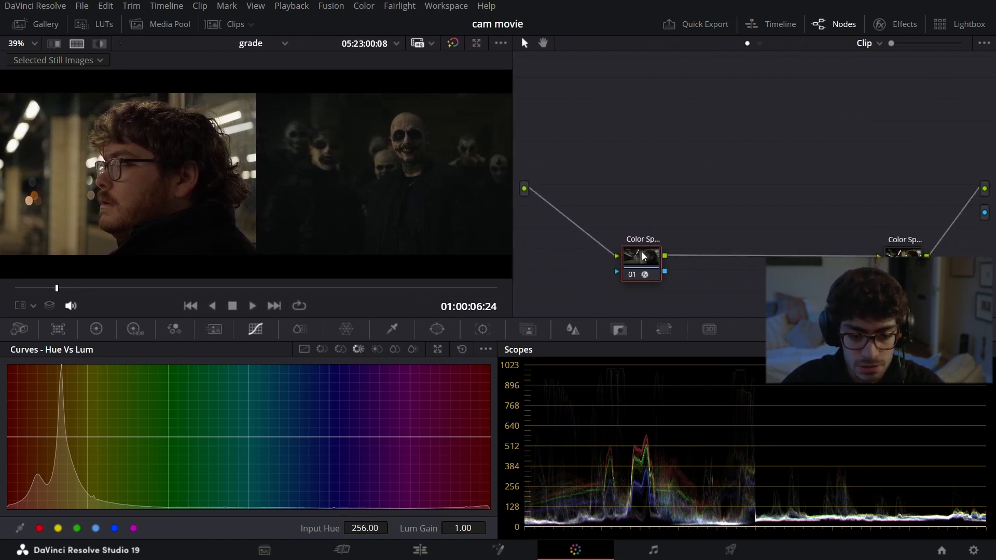
Step: Spread the two Color Space nodes apart and align them level with each other in the node graph
drag(909, 265, 911, 268)
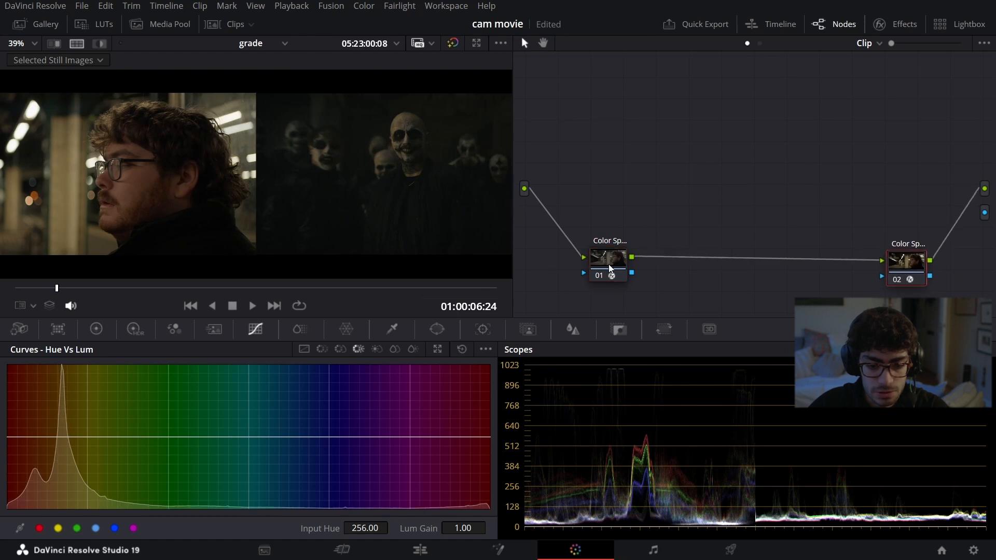
drag(615, 266, 606, 269)
scroll(278, 223, down, 3)
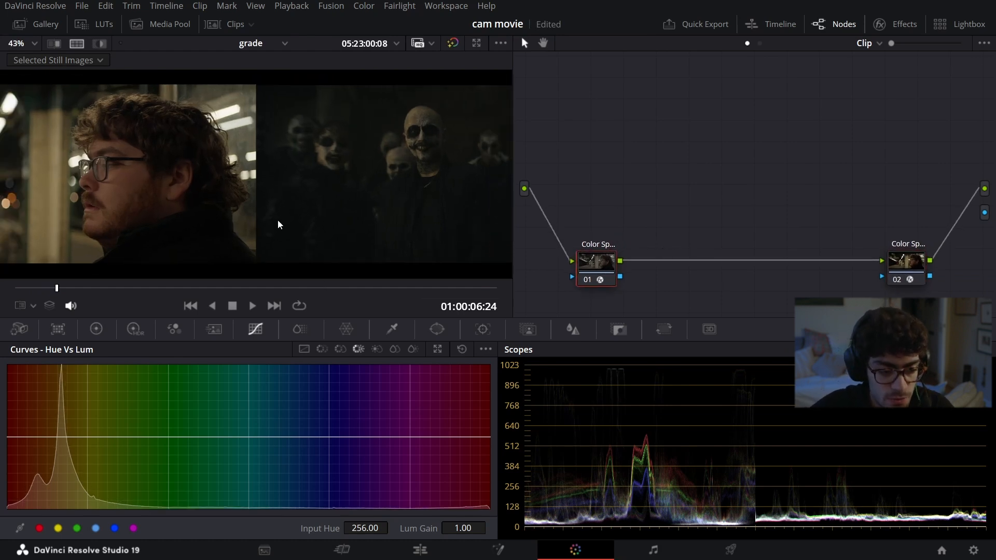
scroll(278, 223, up, 1)
scroll(599, 127, down, 1)
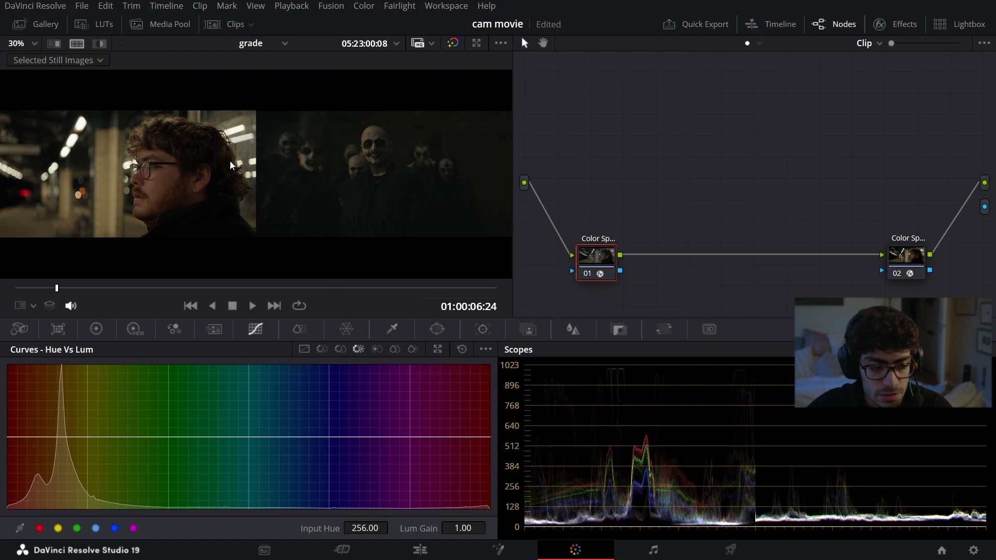
Step: Add a serial node between the two Color Space nodes and place it above the first one
key(alt+s)
drag(673, 274, 585, 120)
right_click(585, 119)
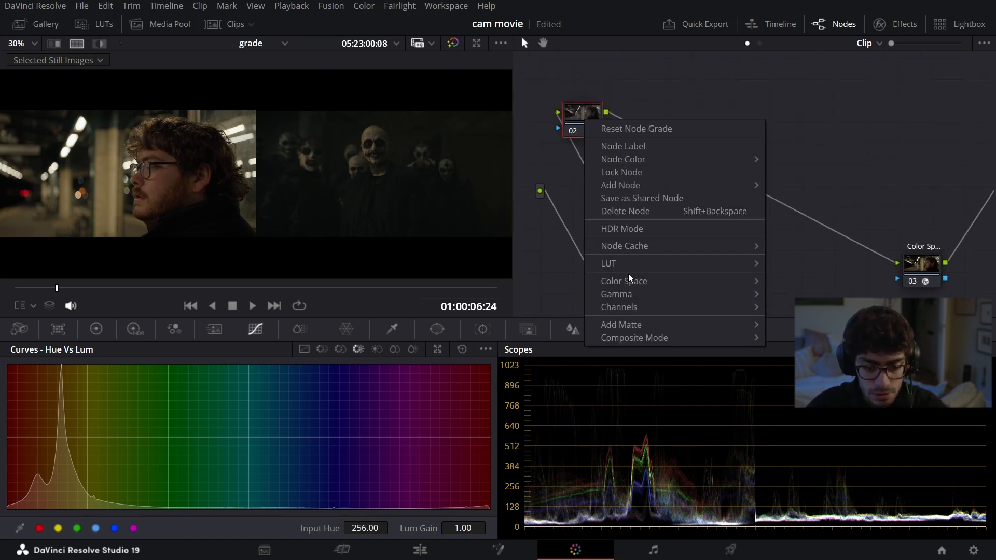
mouse_move(611, 295)
click(805, 25)
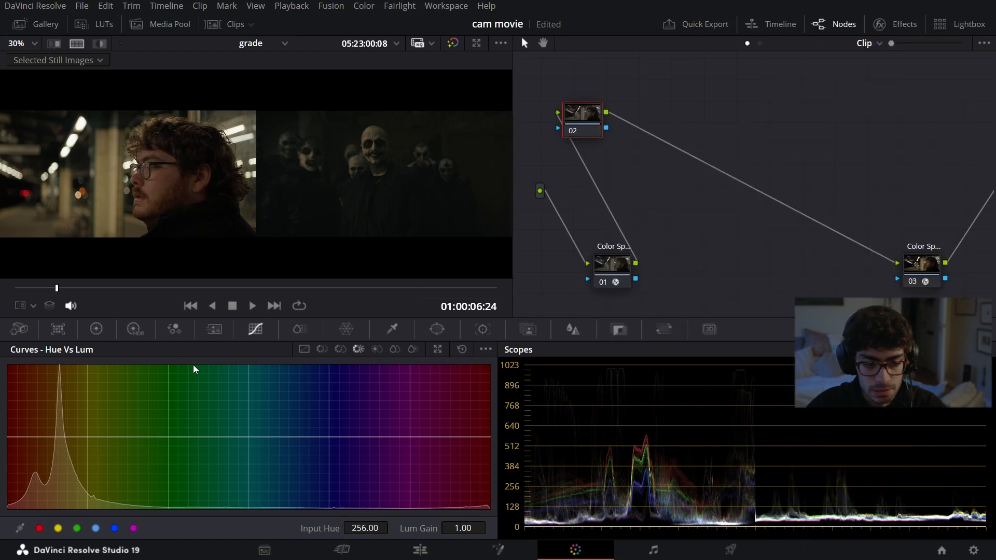
Step: Cool the new node's gain with the primary color wheels, setting red 0.88, green 1.01 and blue 1.29
click(97, 329)
drag(306, 435, 306, 436)
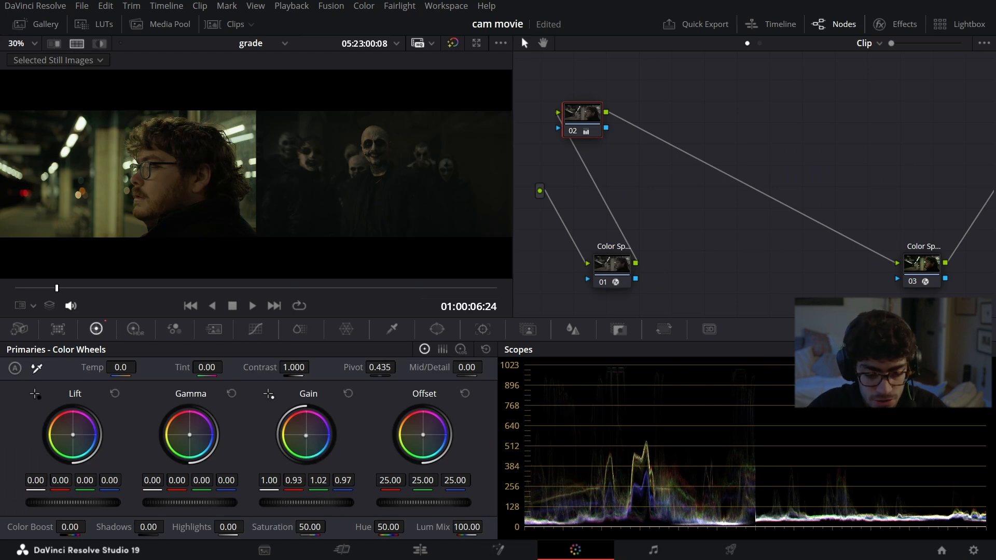
drag(307, 435, 308, 437)
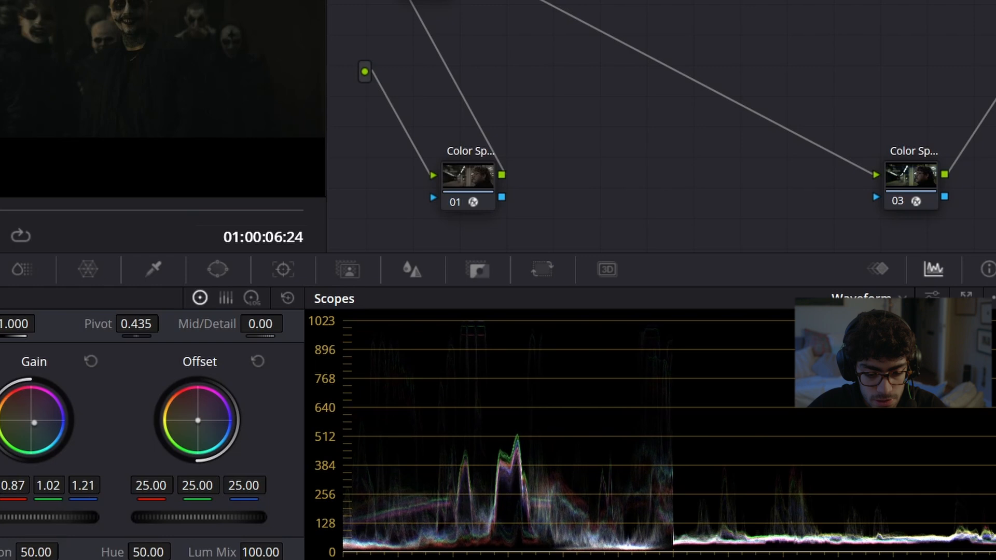
drag(34, 422, 35, 423)
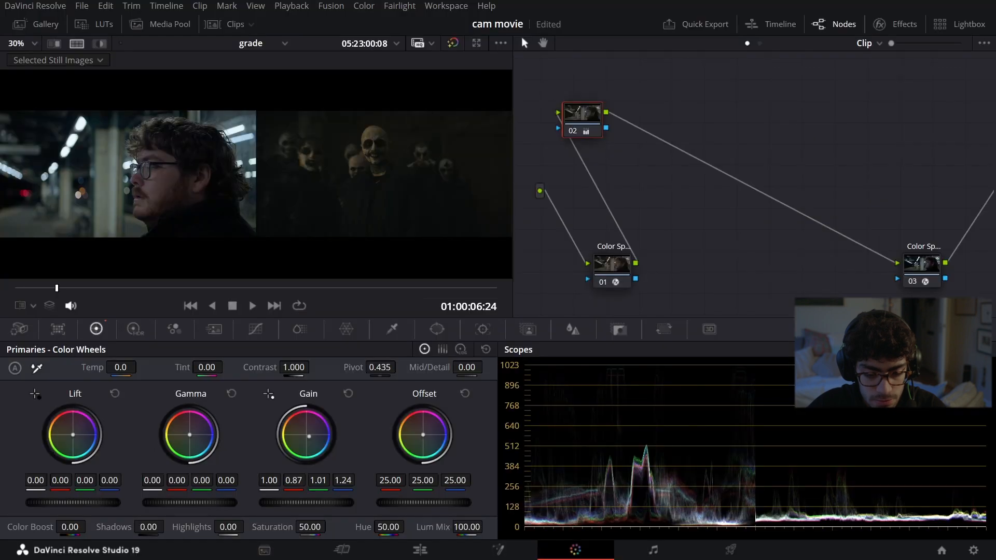
drag(309, 436, 310, 437)
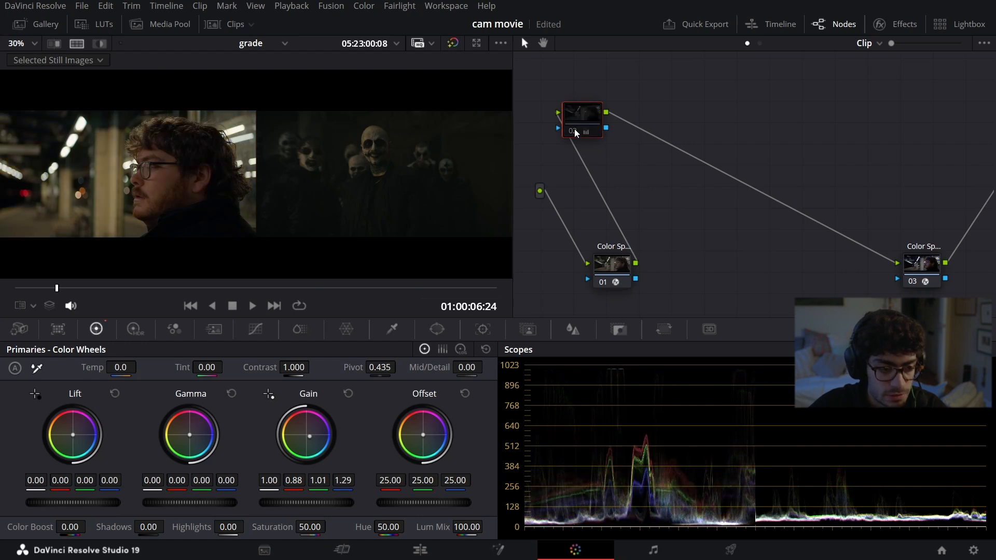
Step: Label the color-balanced node 02 "bal"
scroll(196, 210, down, 3)
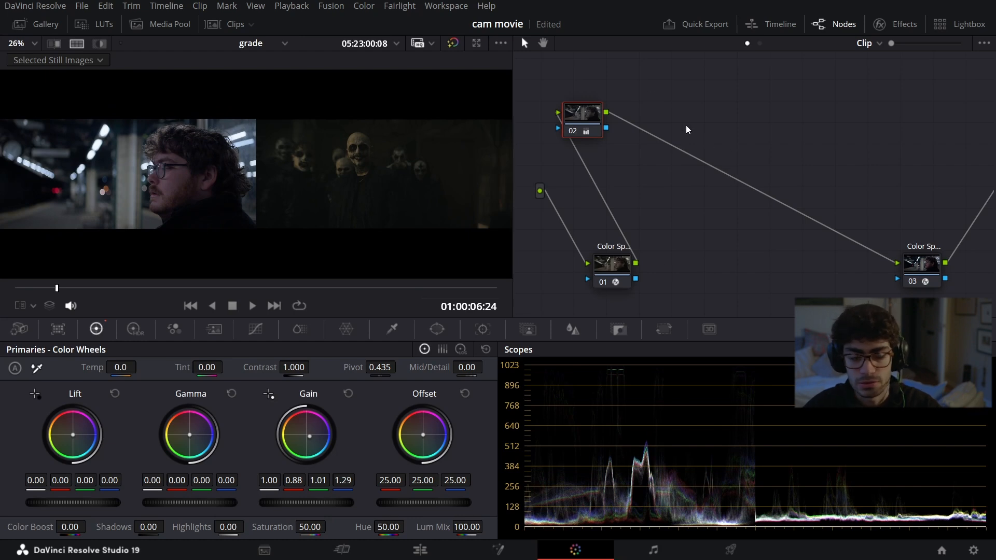
right_click(591, 115)
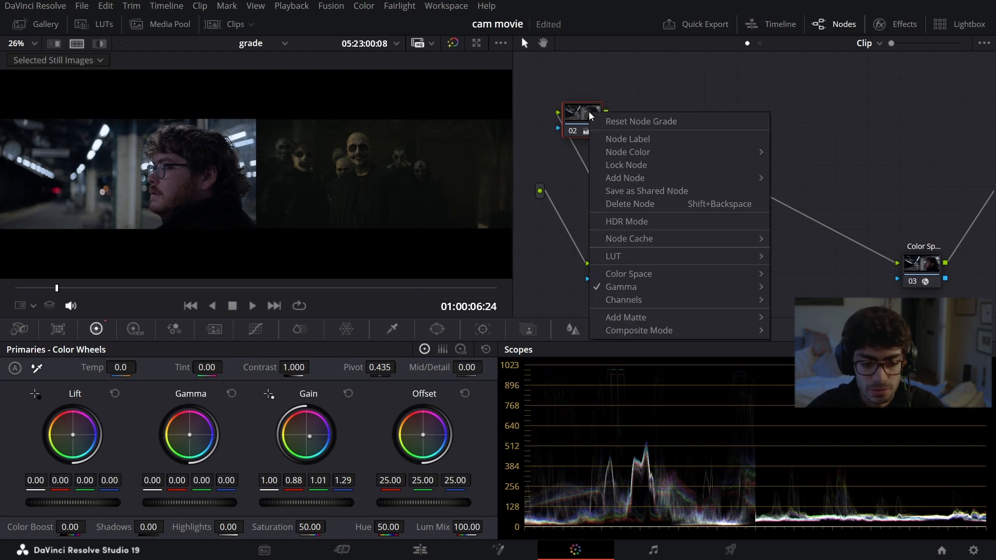
click(634, 144)
text(bal)
key(Return)
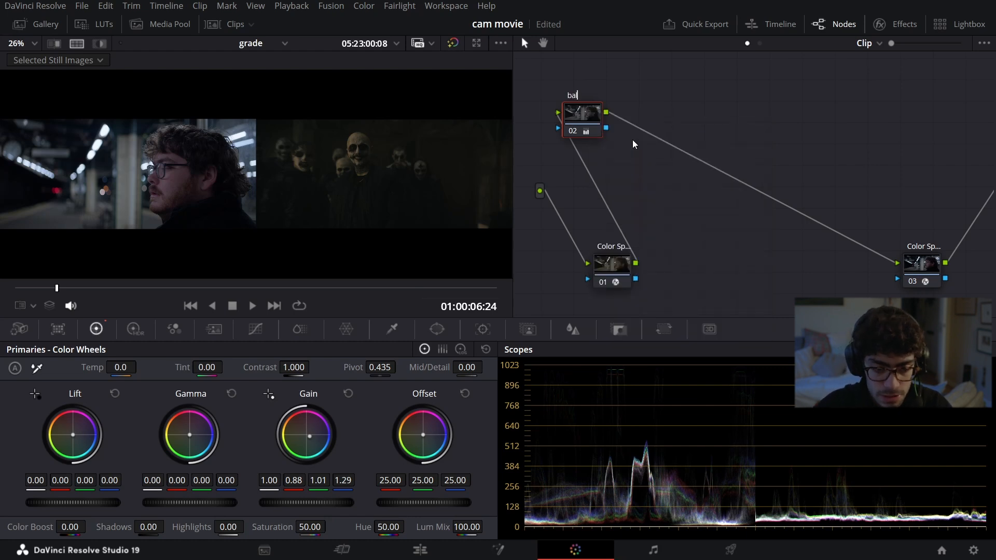
Step: Add three serial nodes after the bal node and label the first of them "contrast"
key(alt+s)
key(alt+s)
key(alt+s)
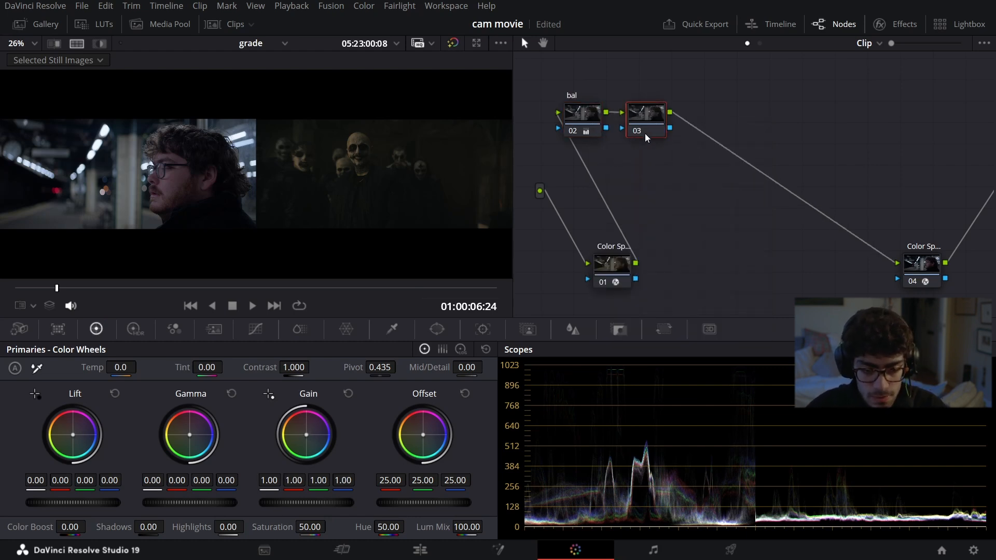
click(650, 117)
right_click(654, 118)
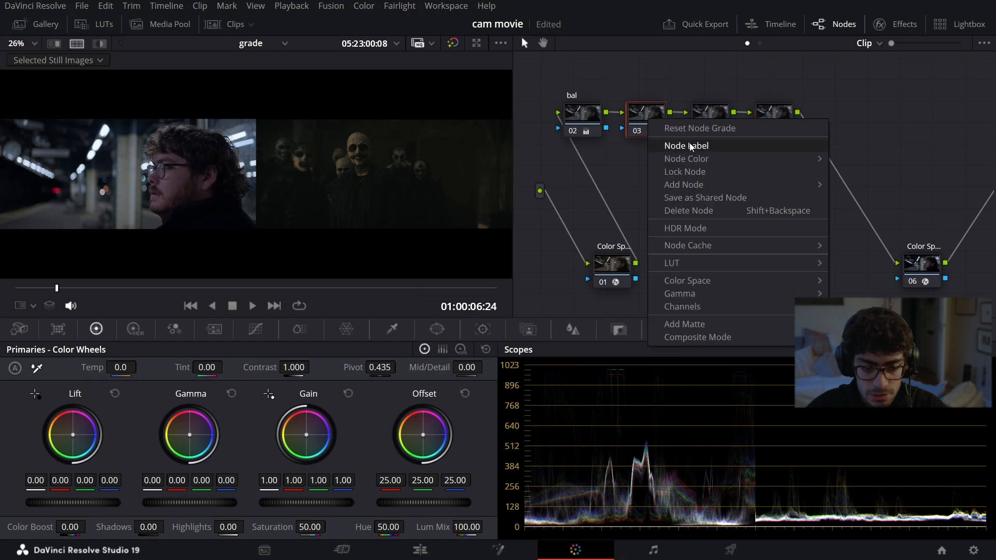
click(690, 146)
text(contrast)
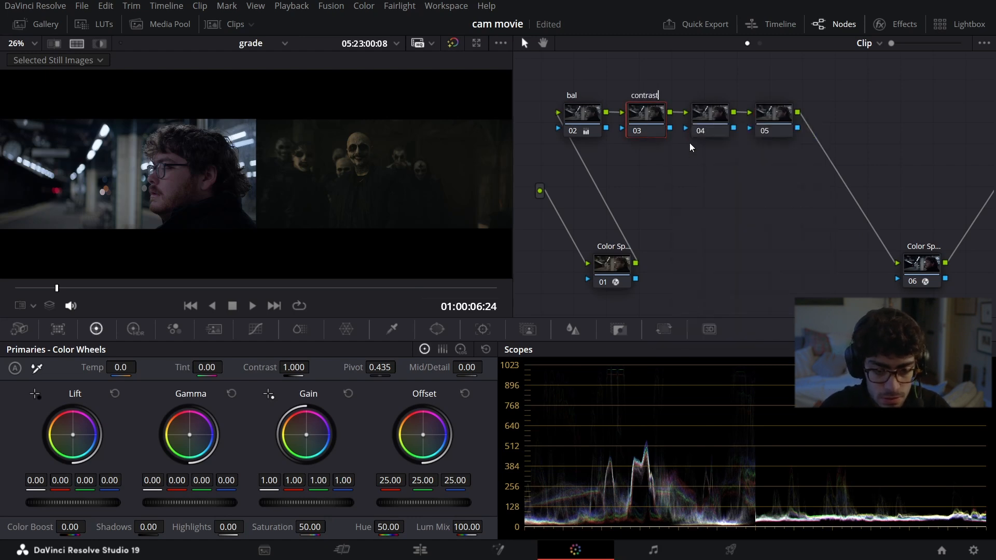
Step: Label node 04 "curves" and move the unlabeled node 05 below the upper row of nodes
click(702, 125)
right_click(707, 119)
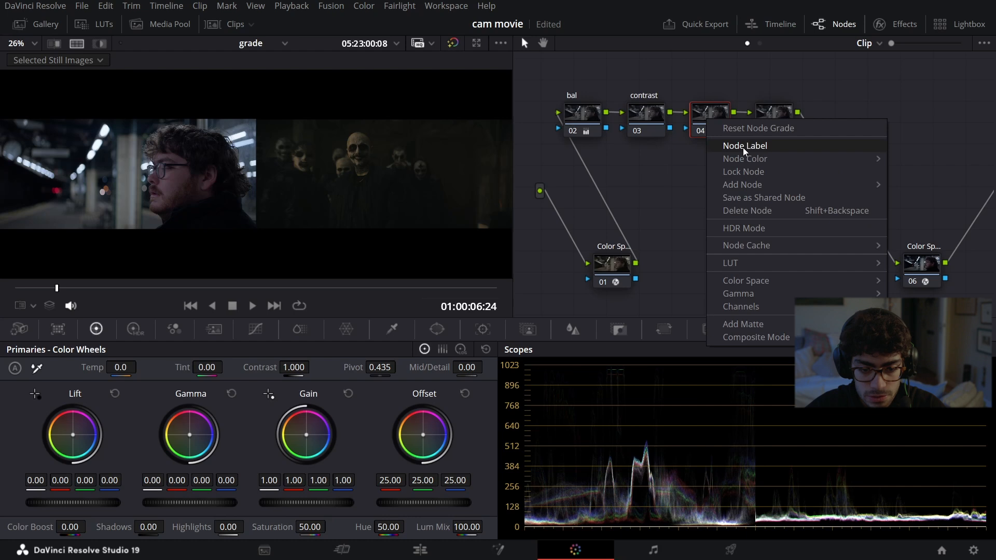
click(745, 147)
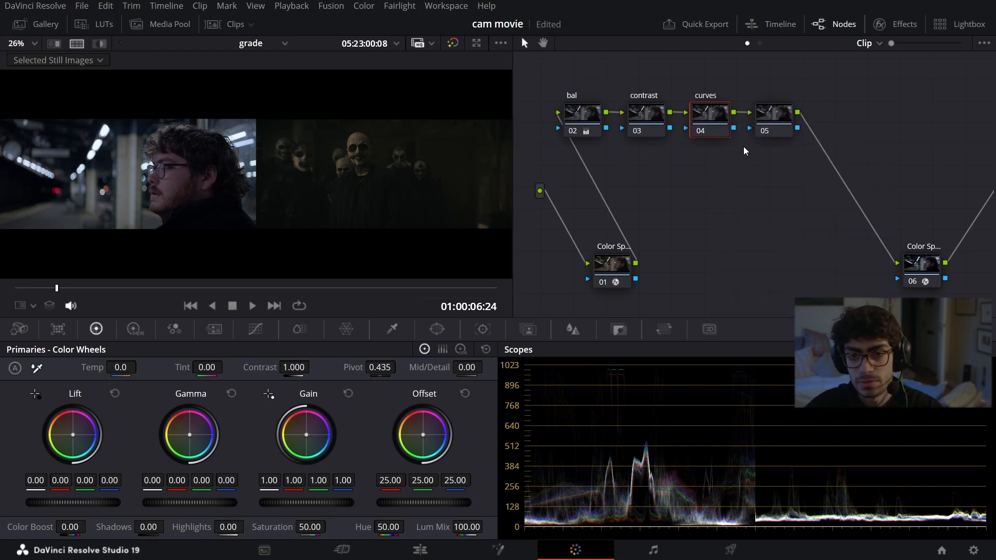
click(776, 120)
drag(779, 122, 707, 233)
Step: With the contrast node selected, wipe across to the thebatman4 still and sample its levels on the scopes with the eyedropper
click(652, 120)
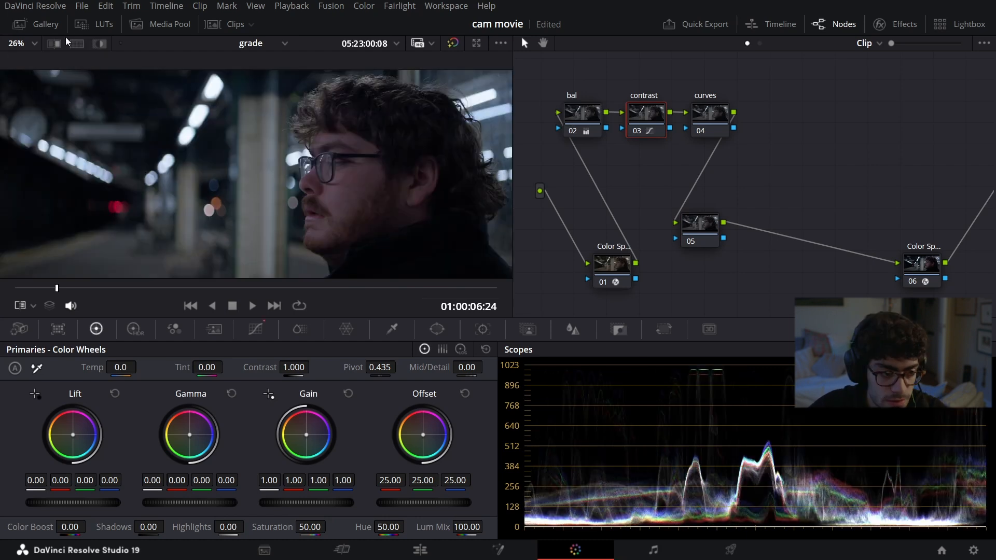
click(54, 45)
drag(472, 202, 102, 194)
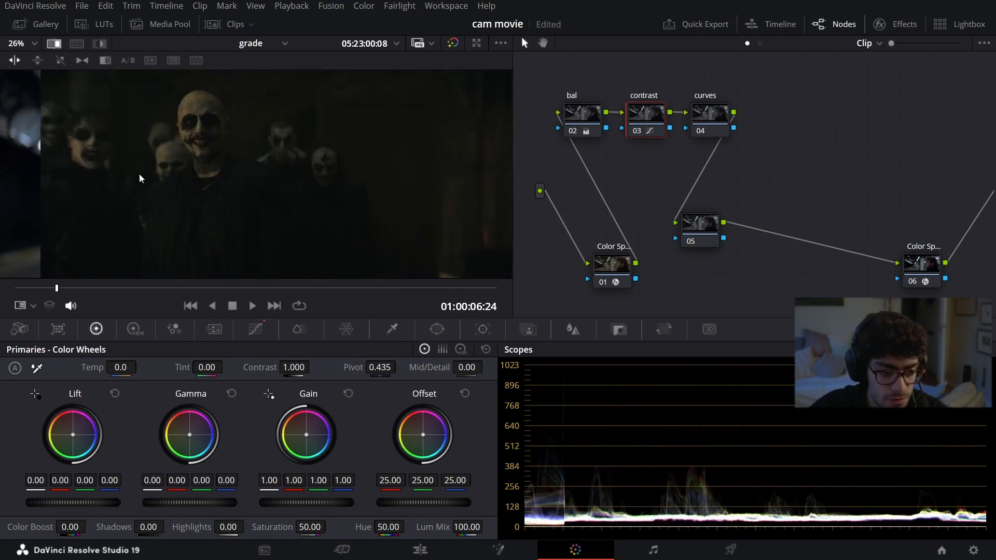
click(34, 307)
click(46, 344)
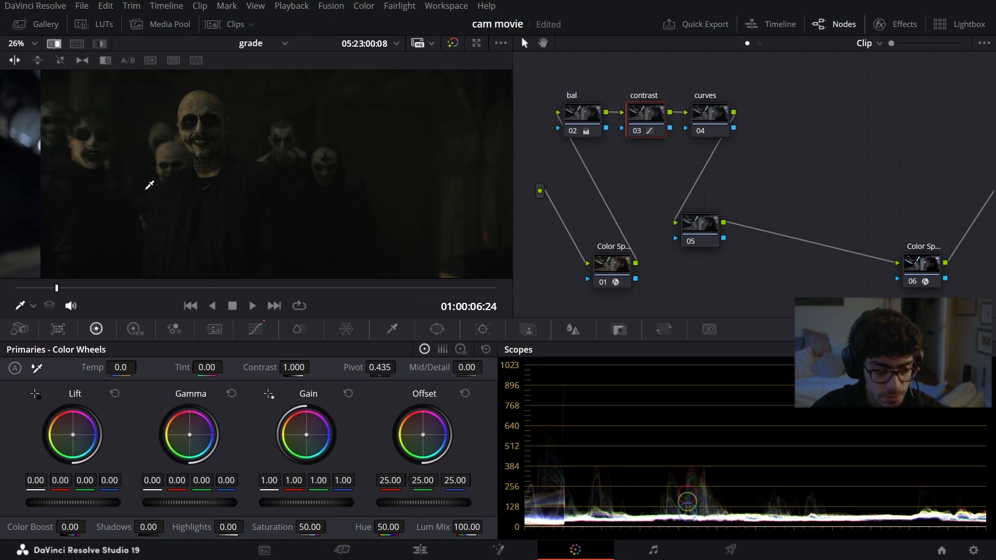
Step: View the clip alone without the reference and sample its levels on the scopes with the eyedropper
key(ctrl+alt+w)
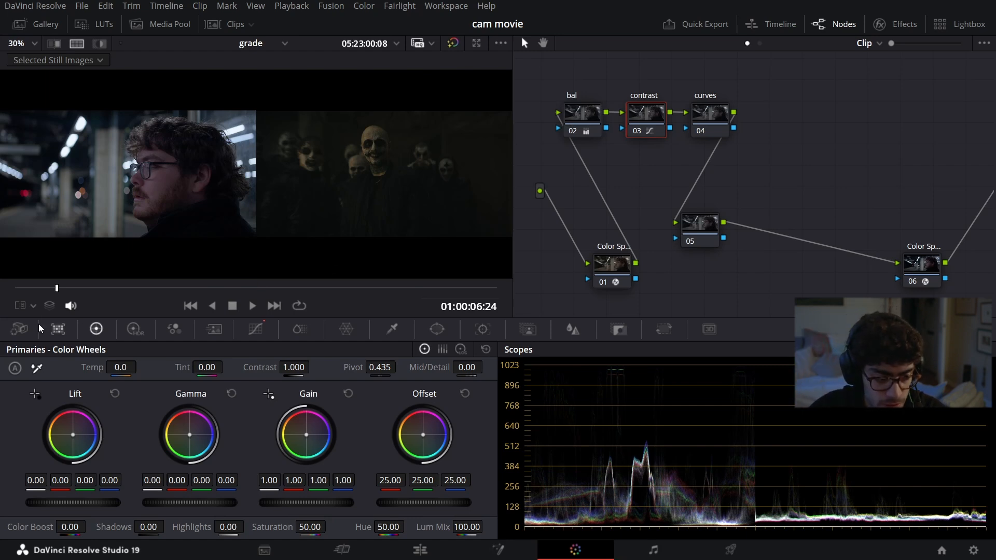
click(33, 307)
click(89, 339)
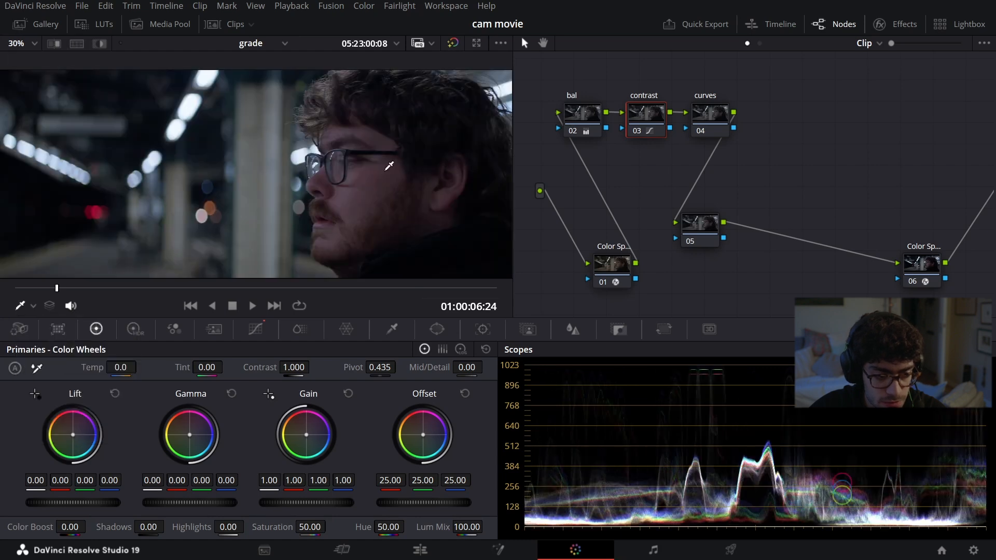
scroll(371, 184, down, 3)
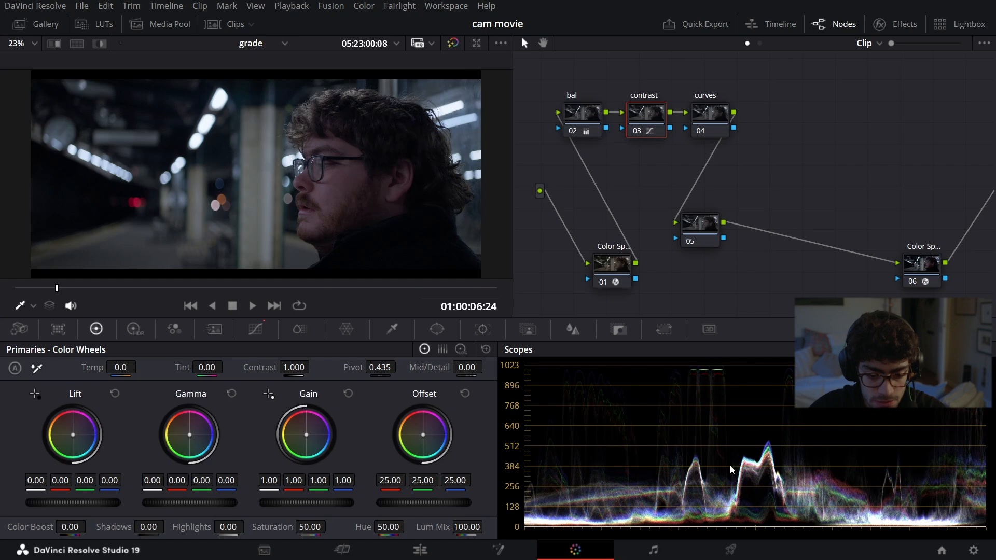
Step: Wipe the clip against the thebatman still to check its levels, then return to thebatman4 as reference and hide the gallery
click(55, 43)
click(39, 24)
click(140, 80)
click(51, 80)
drag(456, 188, 313, 220)
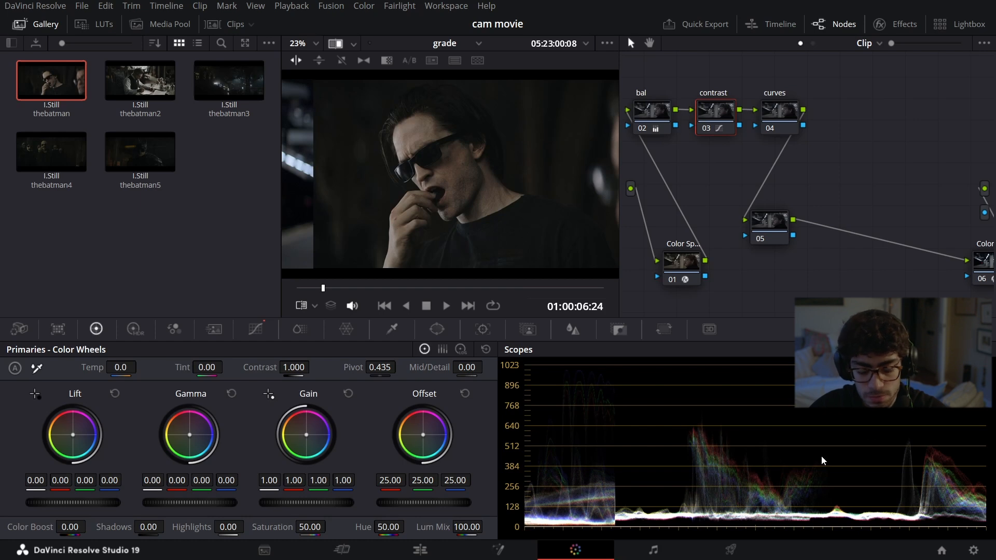
click(62, 156)
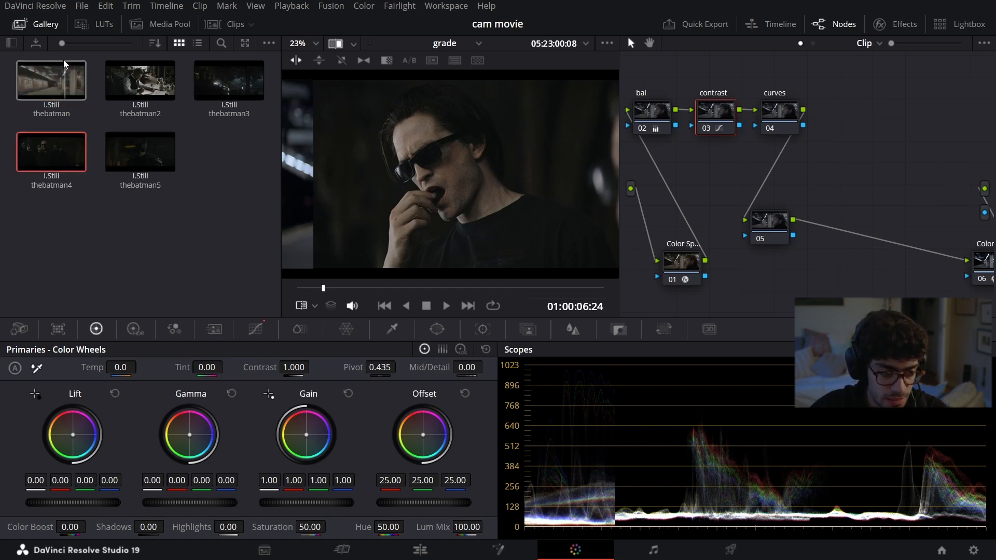
click(35, 24)
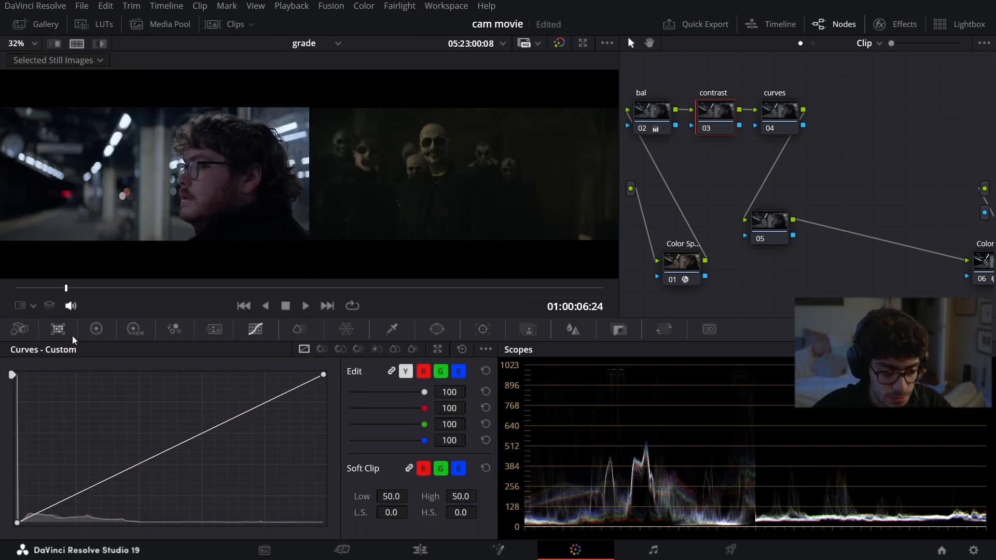
Step: Shape the contrast node's custom curve with an anchored low midtone, slightly lowered shadows, and a lowered white point with a soft highlight roll-off
click(109, 482)
drag(71, 498, 69, 503)
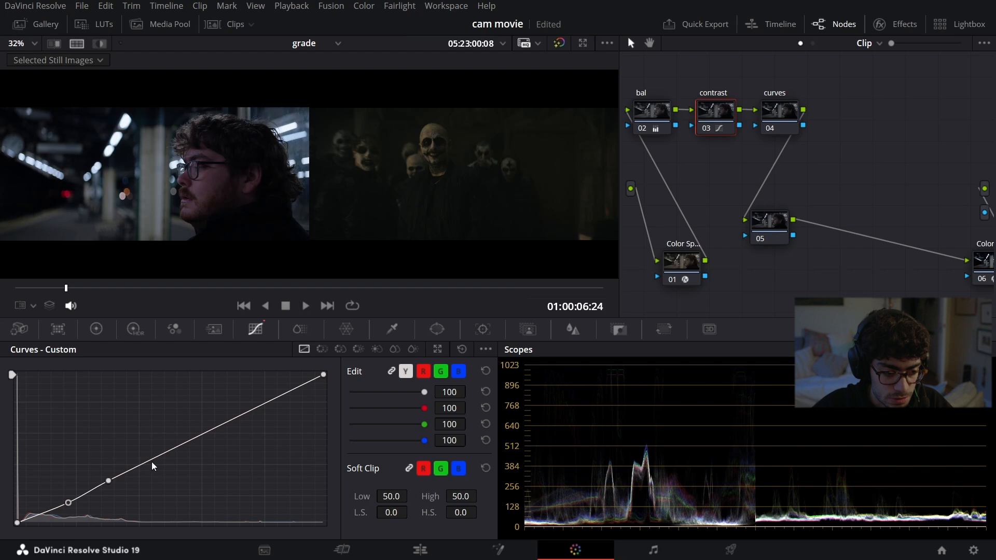
click(179, 446)
drag(323, 379, 318, 439)
drag(174, 449, 178, 454)
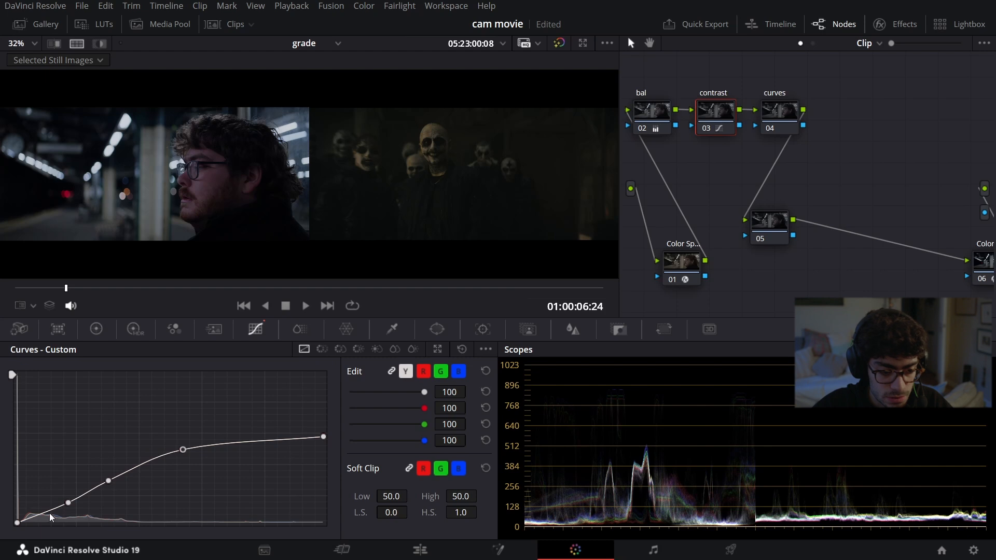
mouse_move(17, 525)
mouse_down()
mouse_move(12, 519)
mouse_move(12, 530)
mouse_up()
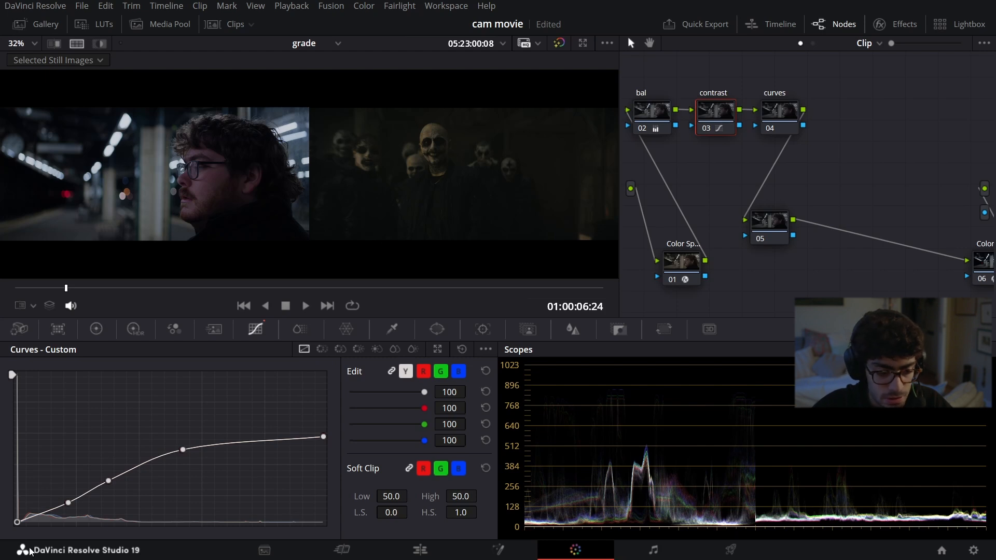
Step: Slightly raise the black point of the contrast node's custom curve, shift its low midtone point up the curve, and toggle the node to compare
drag(17, 523, 13, 518)
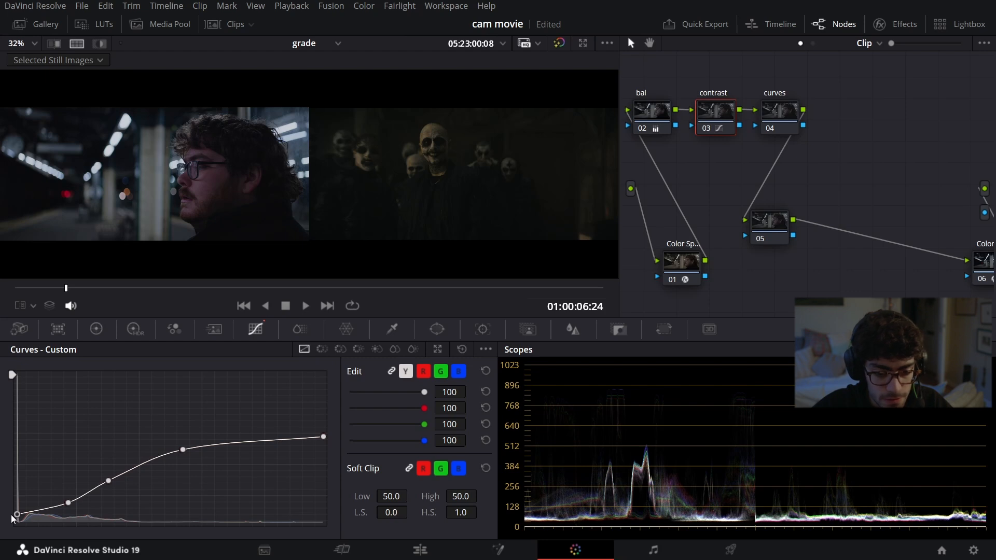
mouse_move(111, 487)
mouse_down()
mouse_move(121, 496)
mouse_move(126, 474)
mouse_up()
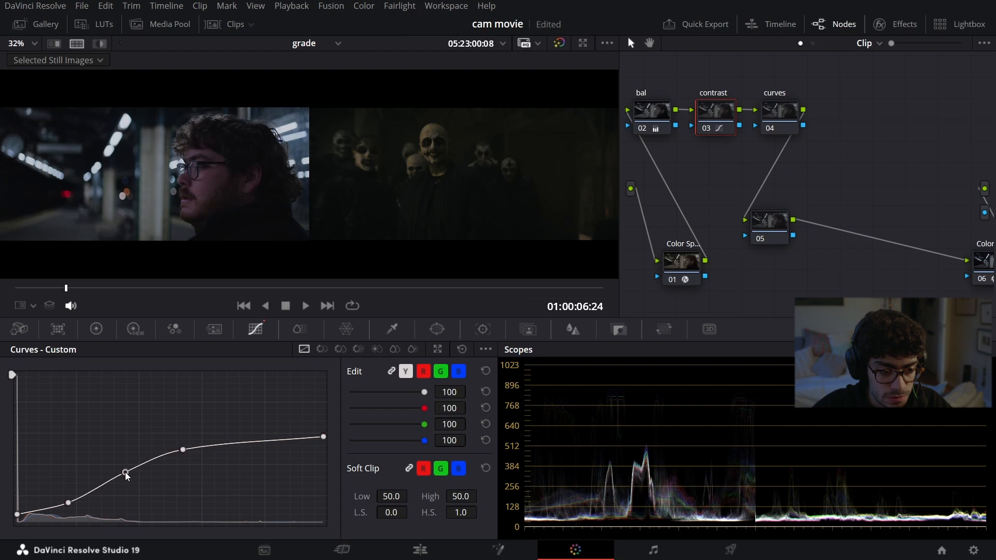
click(705, 129)
click(705, 129)
click(705, 129)
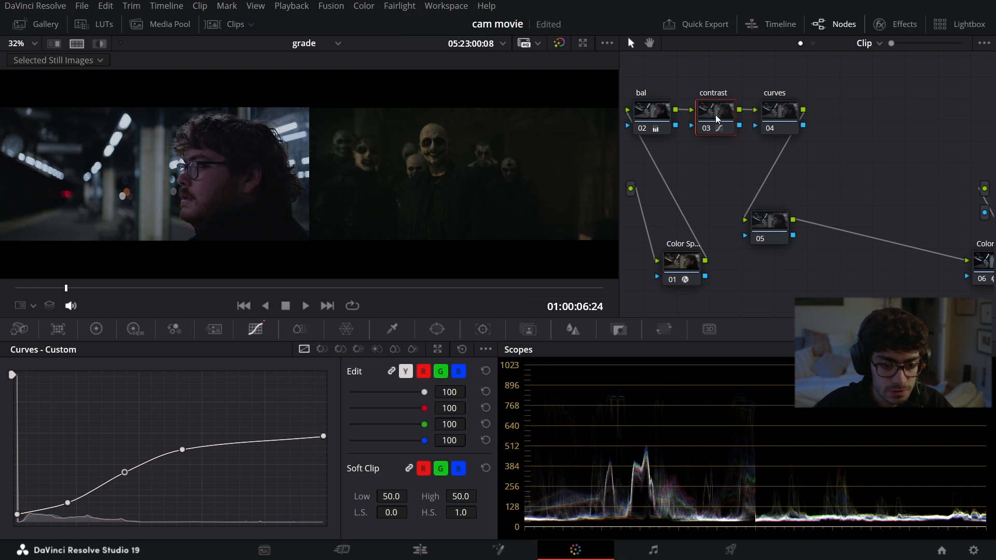
Step: Use the contrast node's HDR wheels to set exposure to -0.85 Light, -0.03 Shadow and -0.27 Dark, then toggle the node to compare
click(96, 329)
click(132, 330)
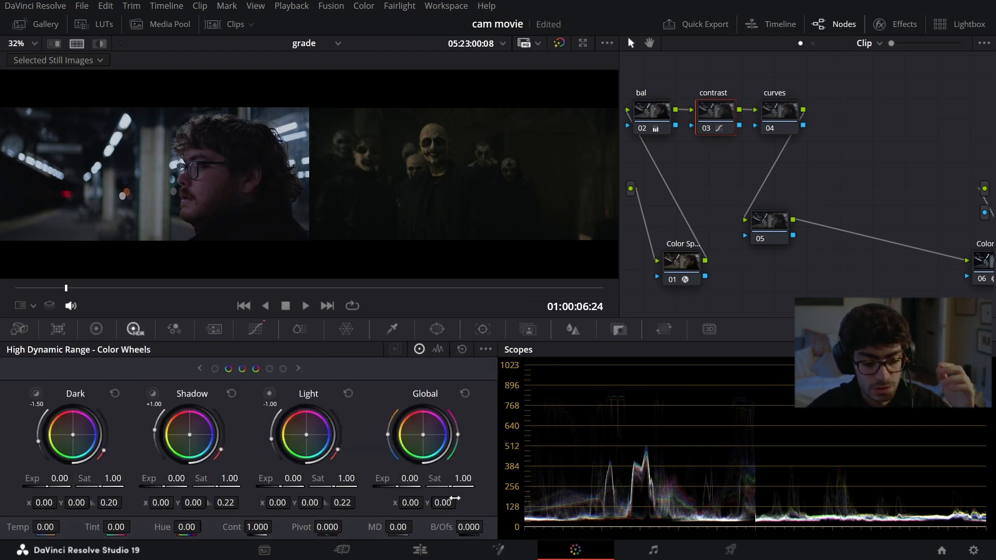
drag(292, 478, 257, 478)
mouse_move(178, 487)
mouse_down()
mouse_move(163, 487)
mouse_move(178, 487)
mouse_up()
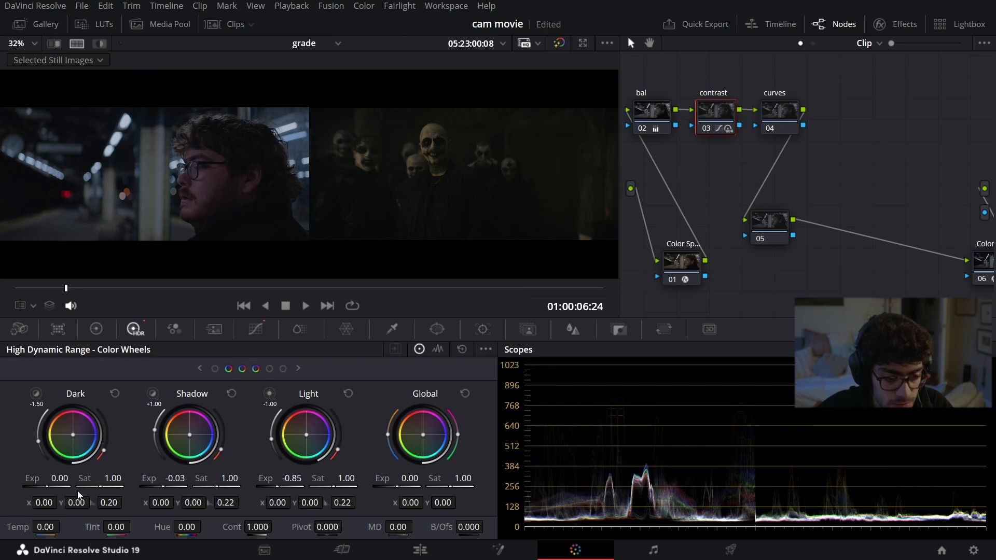
drag(58, 479, 50, 478)
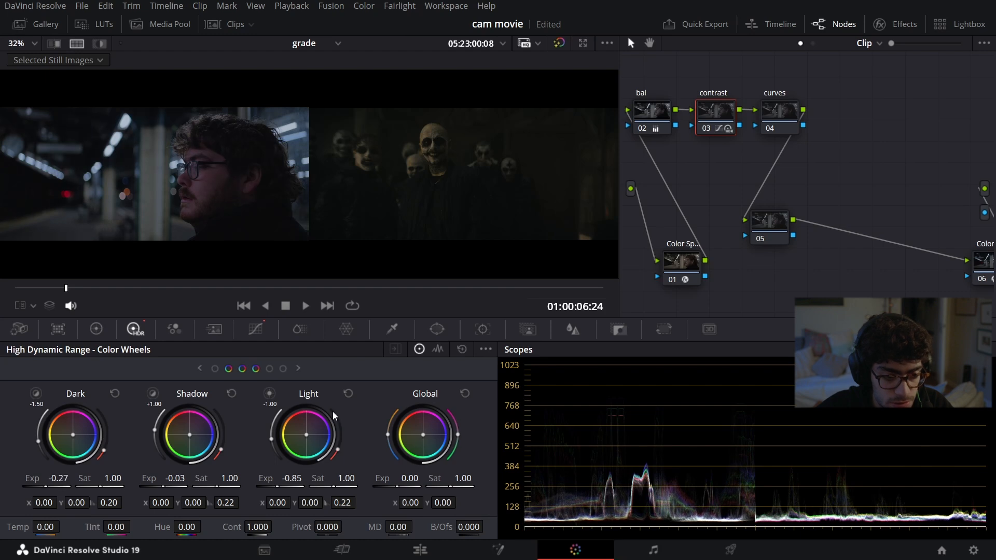
click(708, 129)
click(708, 129)
click(708, 129)
click(708, 129)
click(707, 129)
click(708, 129)
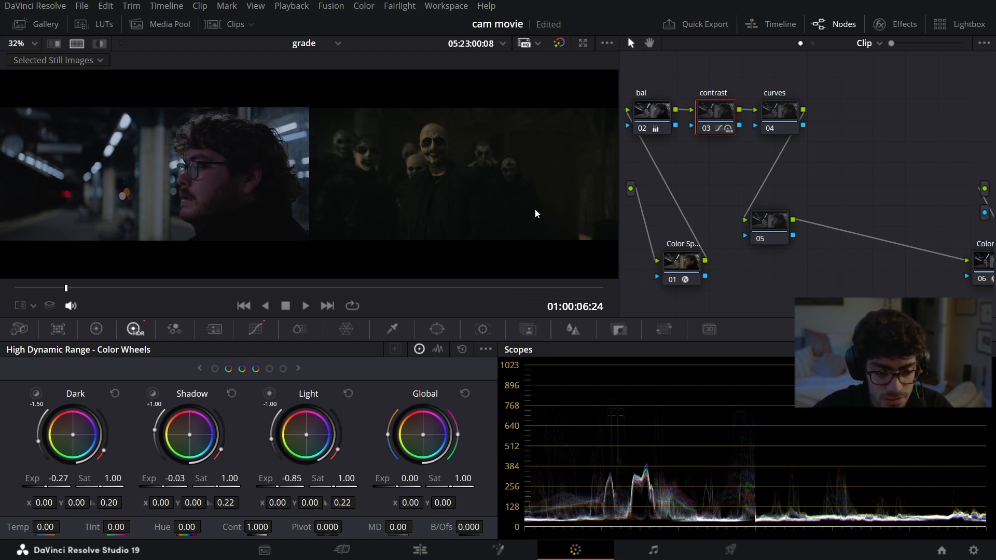
Step: Select the curves node, wipe to thebatman still, and sample its skin tones on an enlarged vectorscope with the eyedropper
click(771, 120)
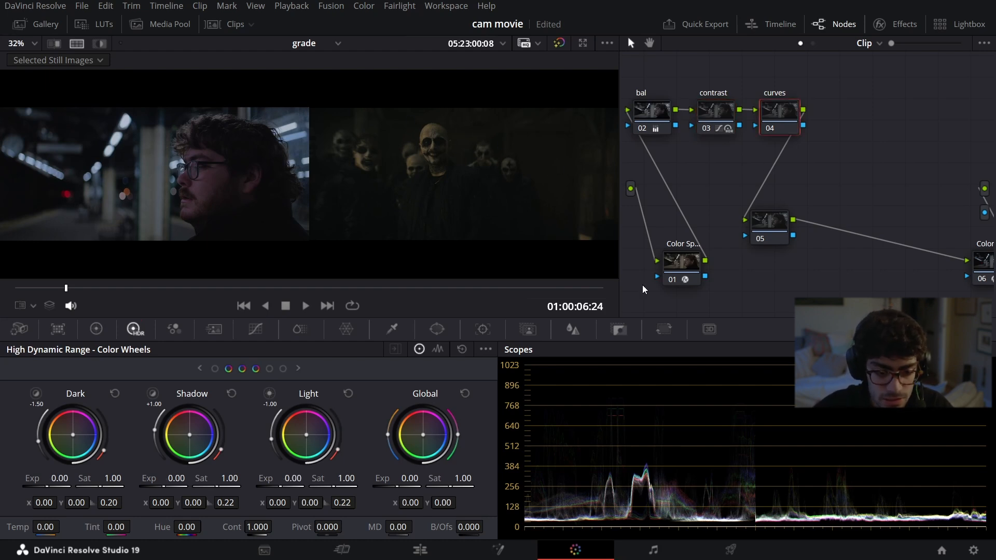
click(256, 330)
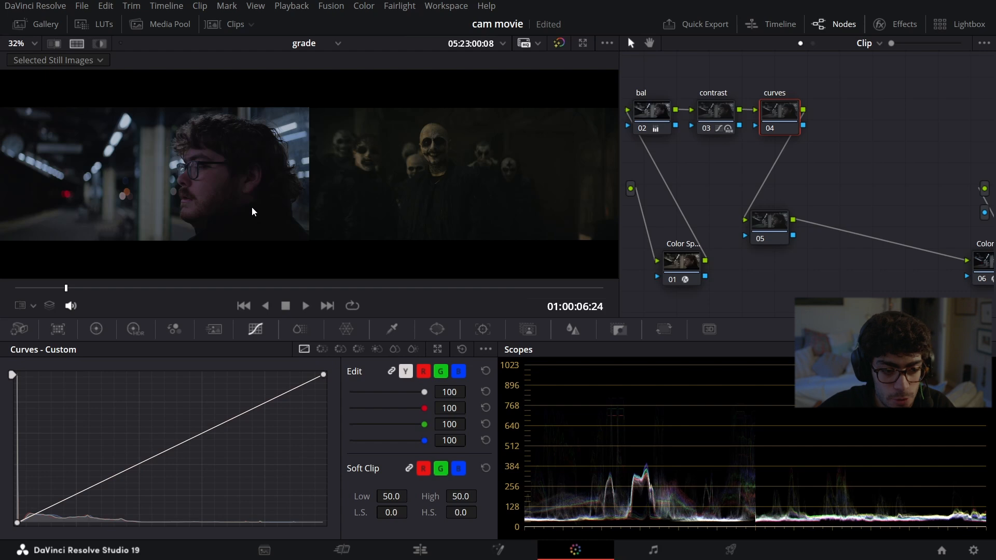
click(100, 60)
click(49, 24)
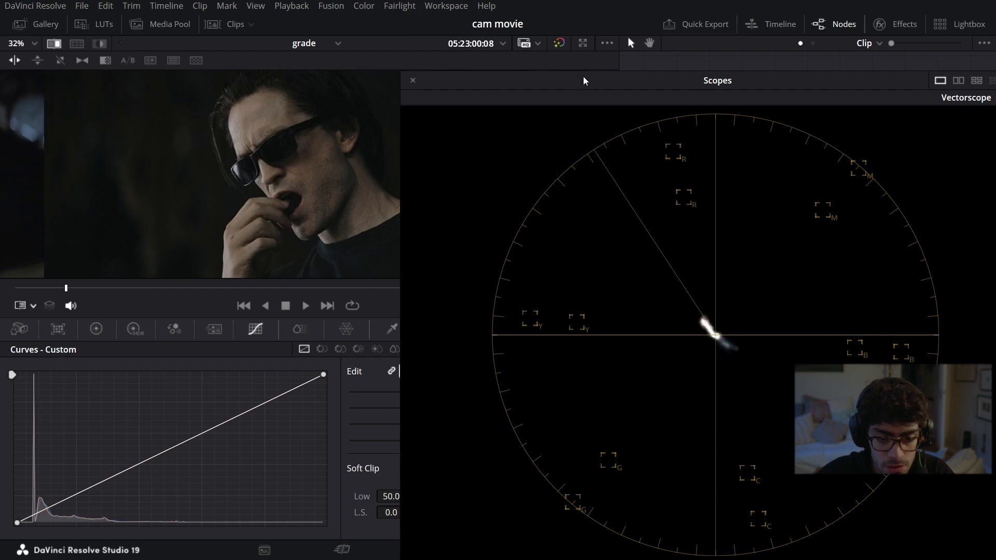
drag(583, 76, 751, 46)
click(32, 307)
click(47, 348)
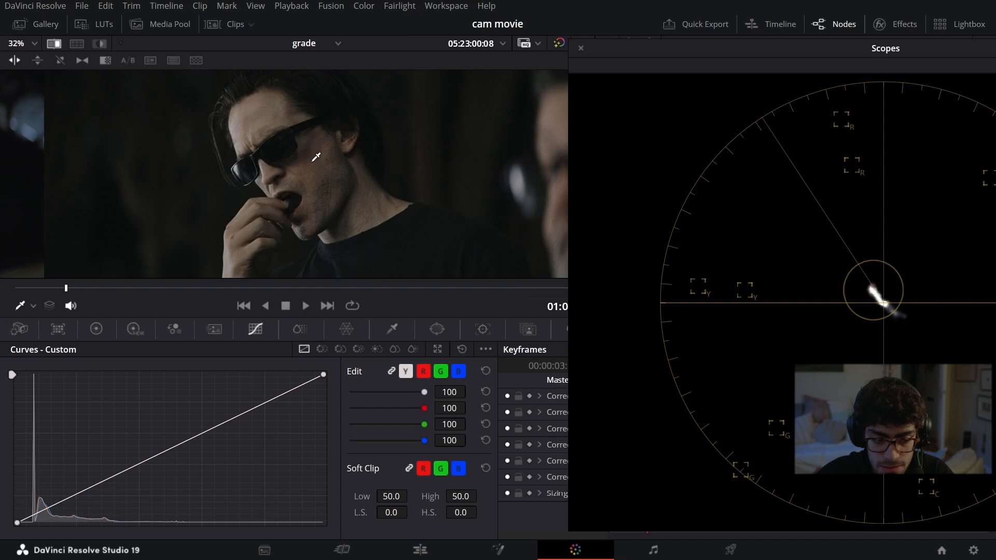
drag(715, 53, 634, 66)
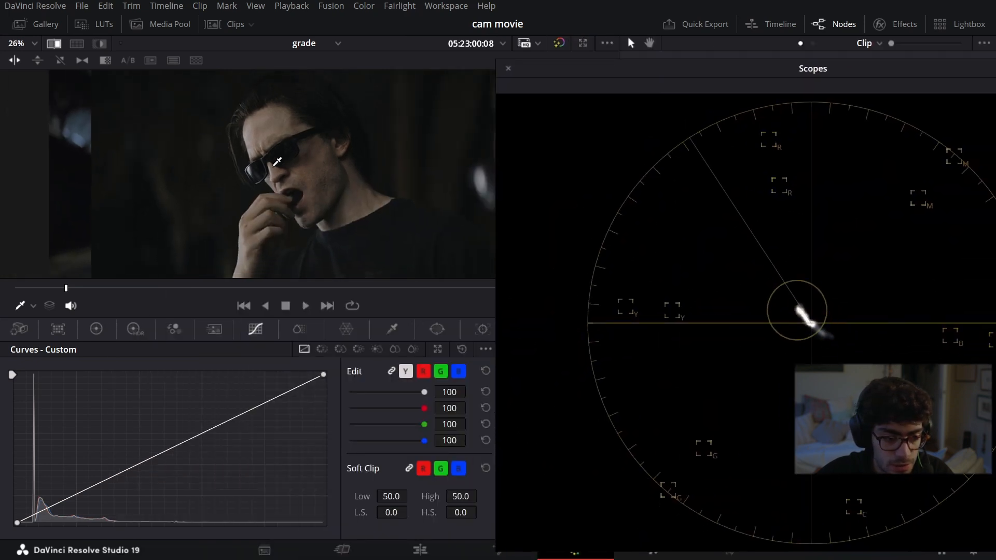
Step: Switch the wipe reference to the thebatman5 still, examine its colors on the enlarged vectorscope, and close the floating scopes
click(41, 24)
click(158, 145)
double_click(158, 145)
click(40, 24)
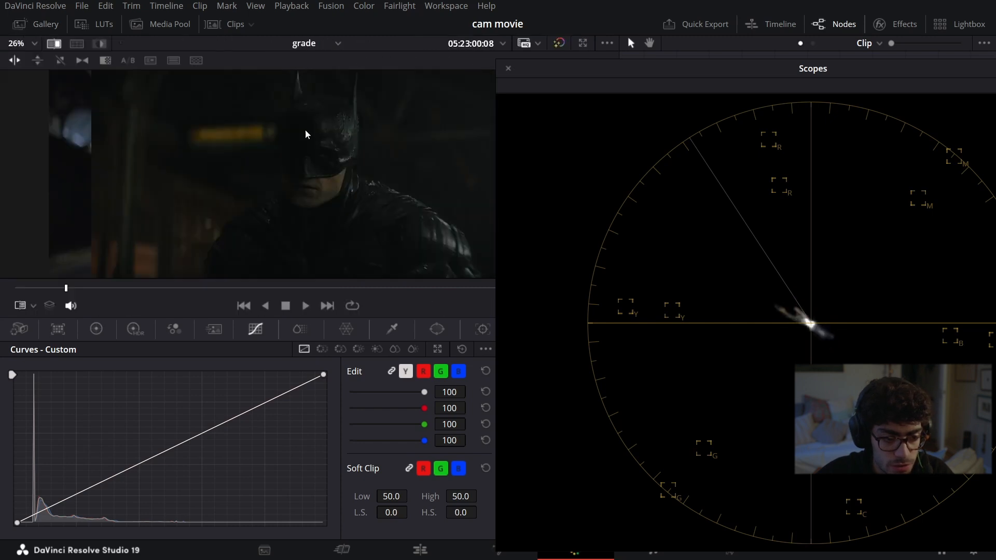
drag(690, 64, 656, 59)
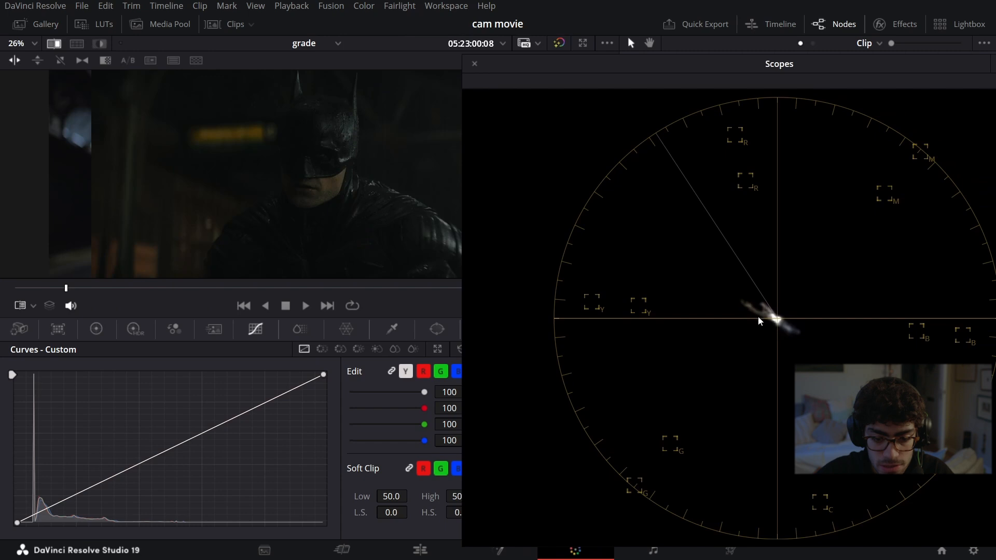
click(474, 64)
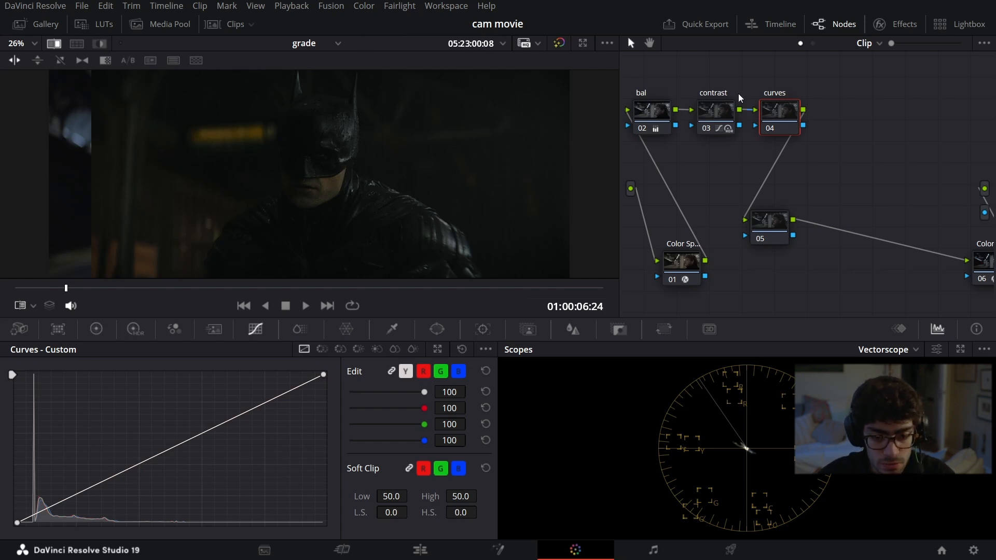
Step: Restore thebatman4 as the side-by-side reference still and hide the gallery
click(39, 23)
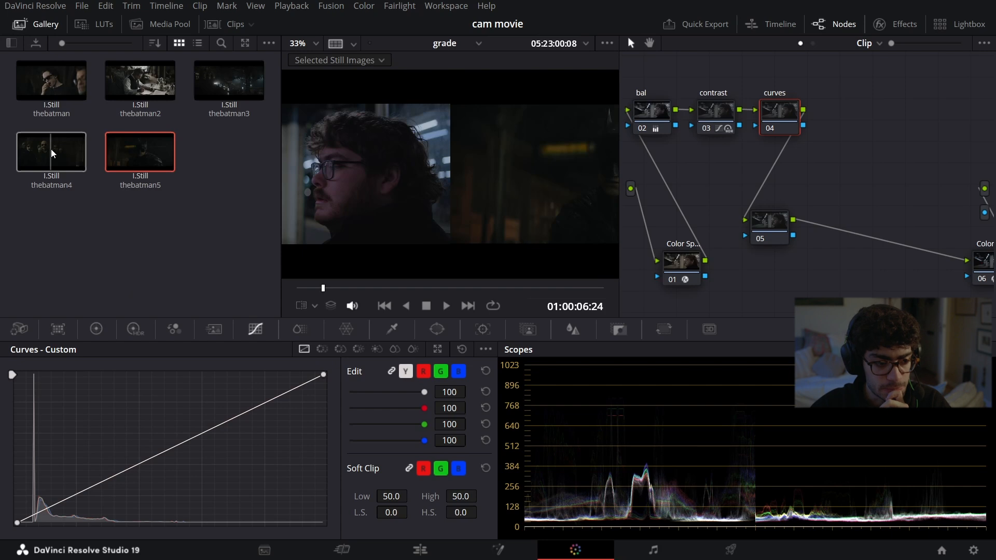
click(51, 150)
click(39, 25)
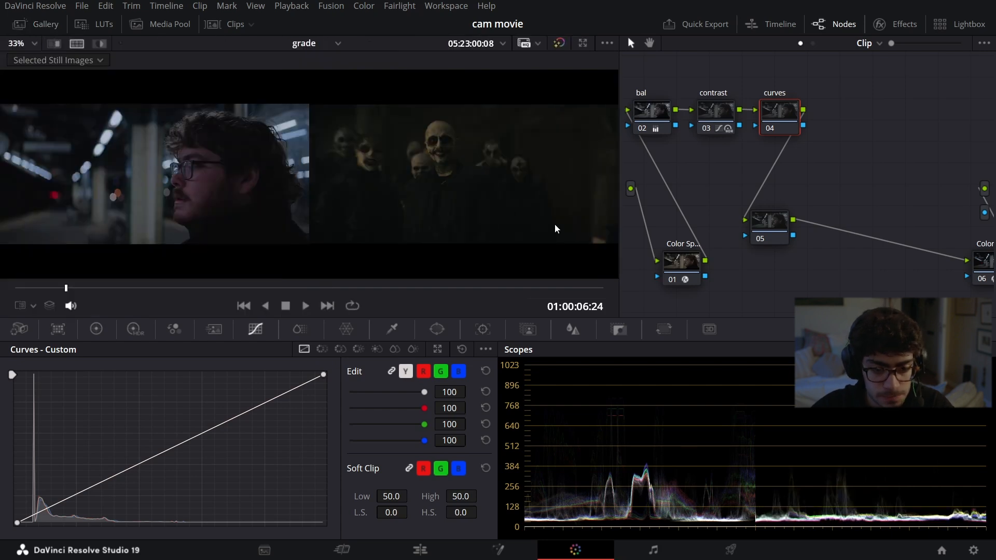
Step: Add control points for all six preset colors to the curves node's Hue Vs Sat curve
click(322, 349)
click(341, 349)
click(39, 528)
click(58, 528)
click(77, 528)
click(95, 528)
click(115, 528)
click(133, 528)
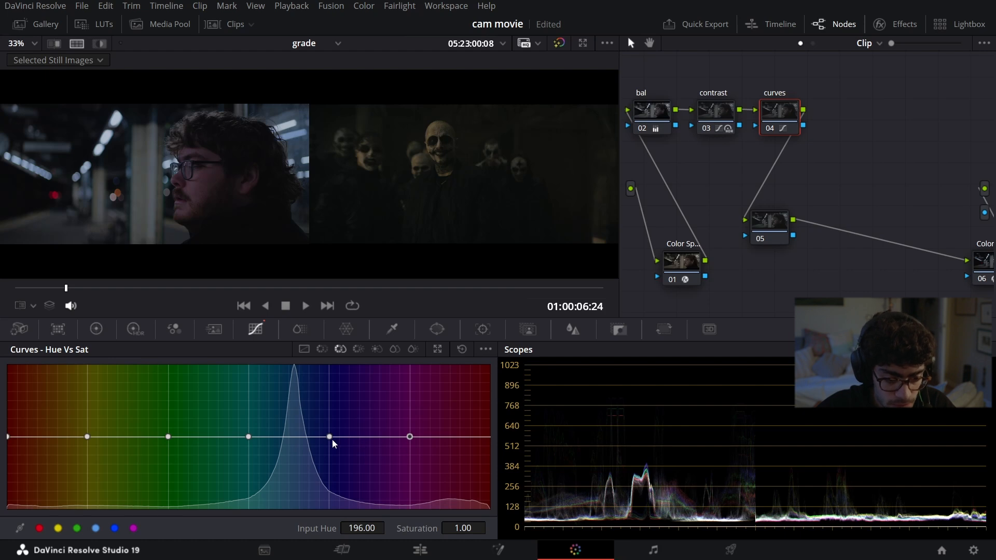
Step: Lower the saturation of blue, cyan, green and yellow on the Hue Vs Sat curve, and reduce magenta to 0.70
drag(332, 440, 326, 481)
drag(249, 437, 243, 482)
drag(168, 437, 163, 474)
drag(87, 437, 88, 467)
drag(407, 438, 424, 459)
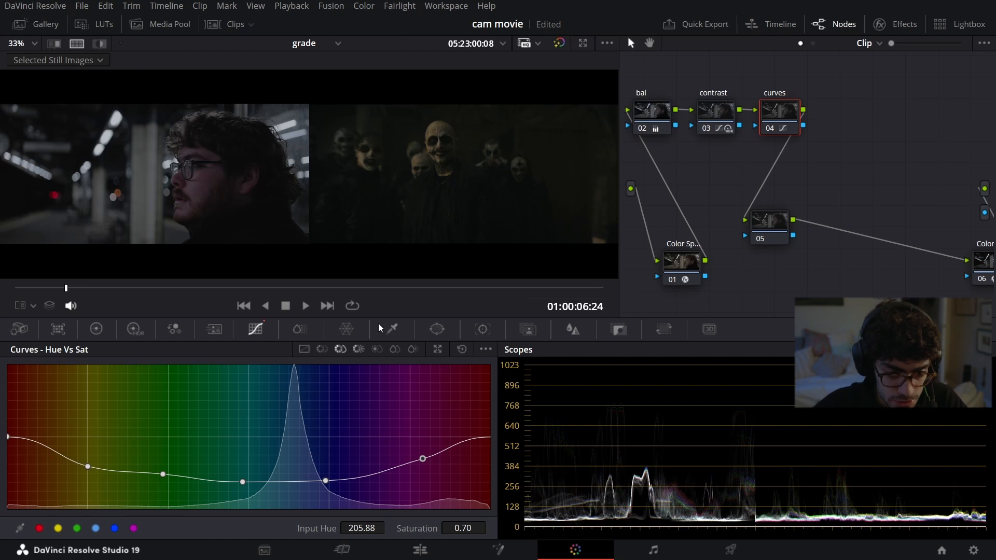
Step: Warm the curves node's log midtones toward yellow-orange, to about 0.08 red and -0.19 blue
click(96, 331)
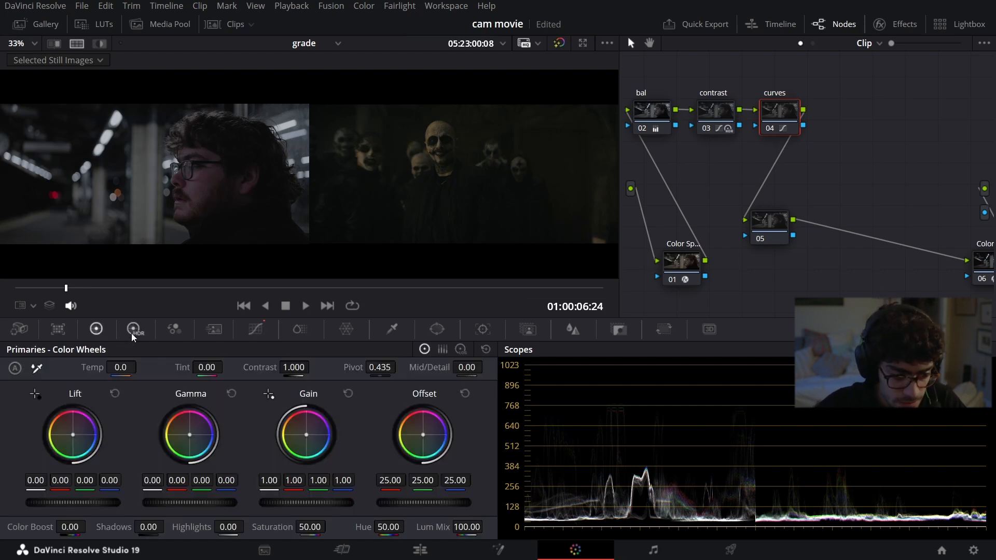
click(132, 334)
click(96, 329)
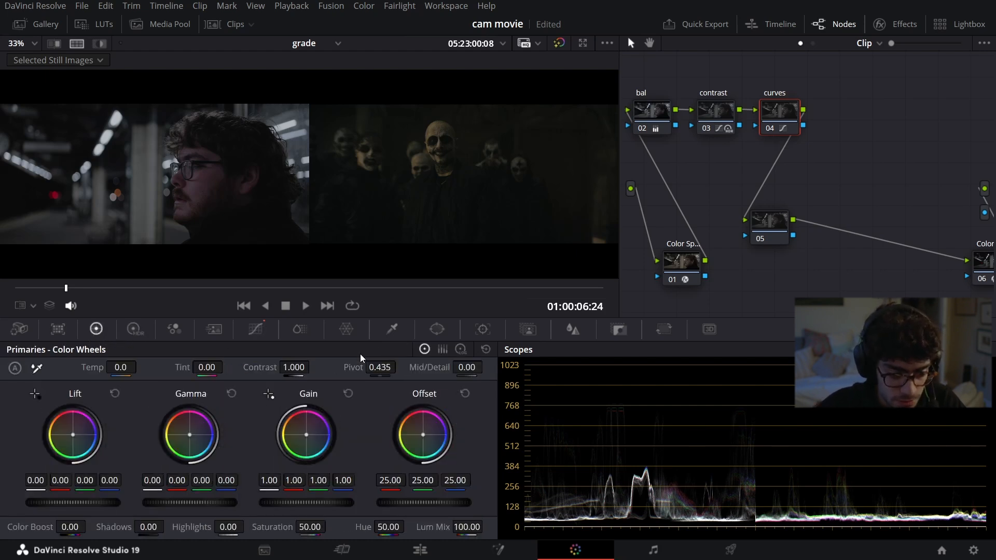
click(460, 349)
drag(204, 447, 201, 446)
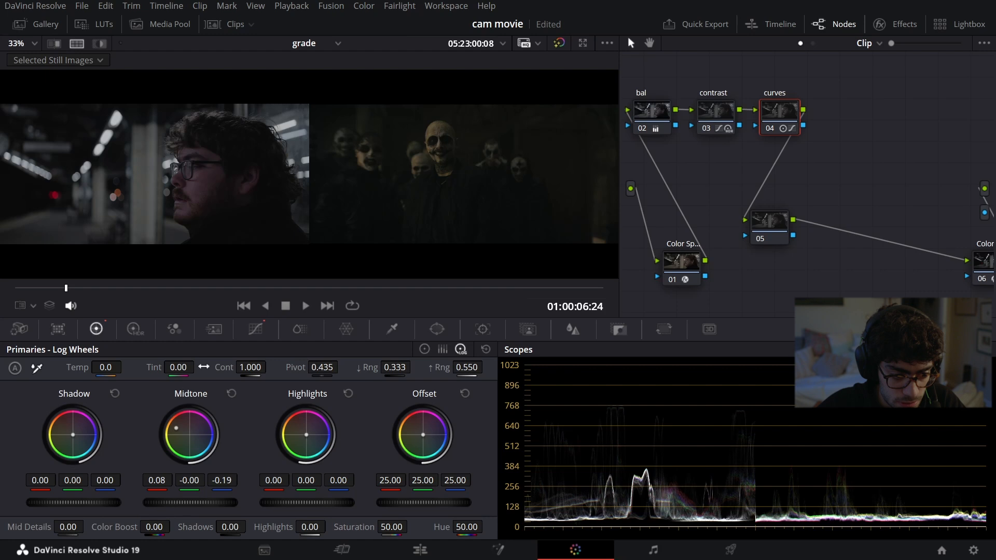
Step: Sample the man's skin on the Hue Vs Hue curve, rotate that hue by -26.40, and return to the side-by-side reference view
click(256, 329)
click(321, 349)
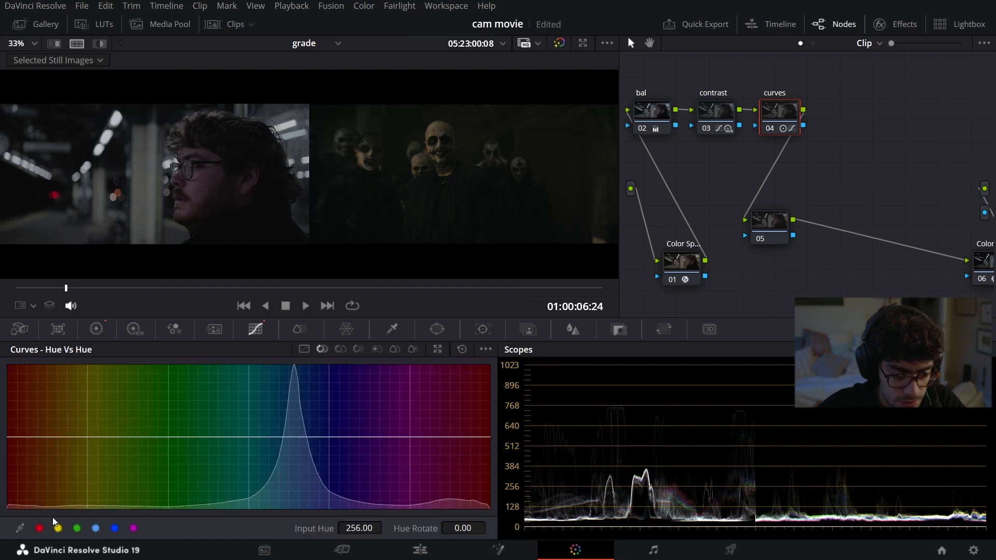
click(32, 305)
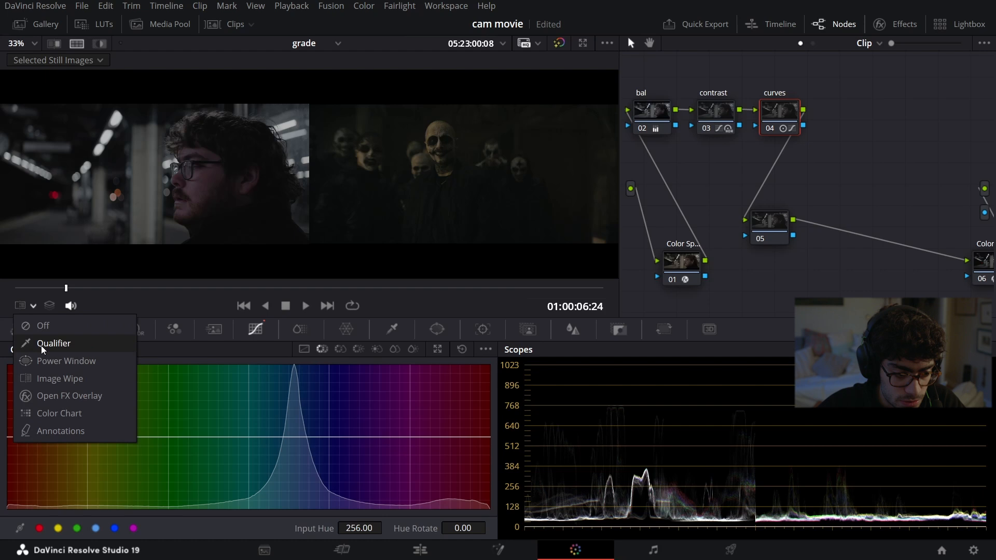
click(41, 345)
click(435, 185)
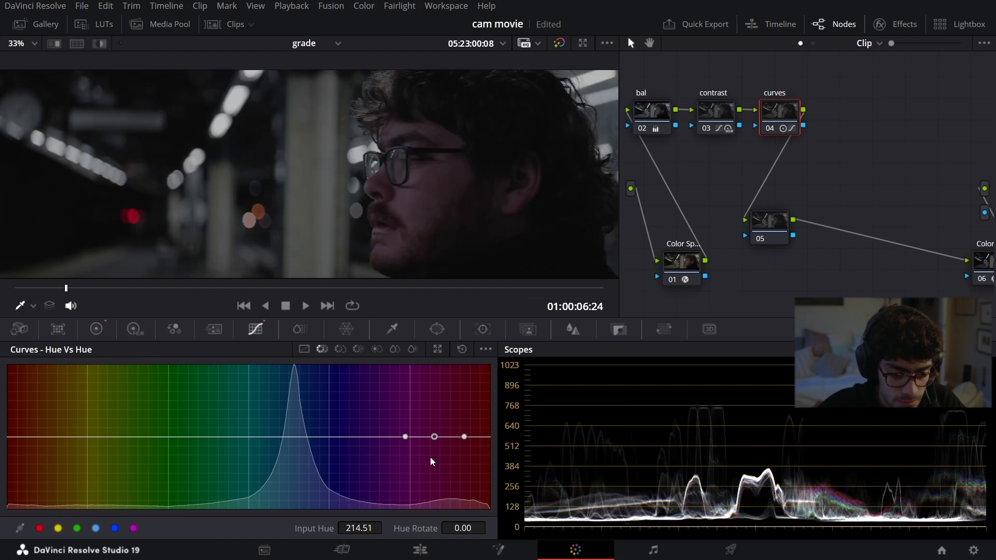
mouse_move(437, 437)
mouse_down()
mouse_move(430, 497)
mouse_move(430, 416)
mouse_move(430, 459)
mouse_move(434, 447)
mouse_up()
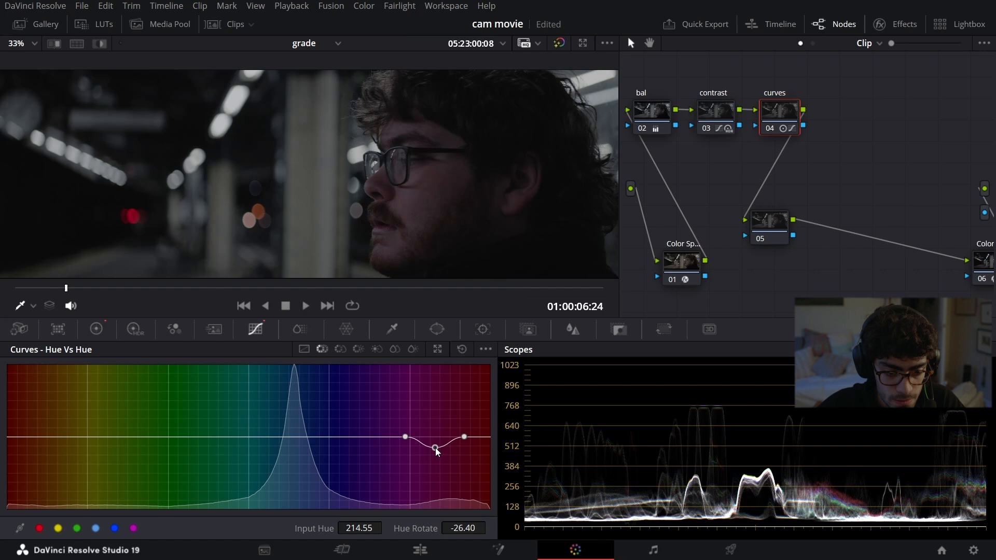
scroll(427, 188, down, 3)
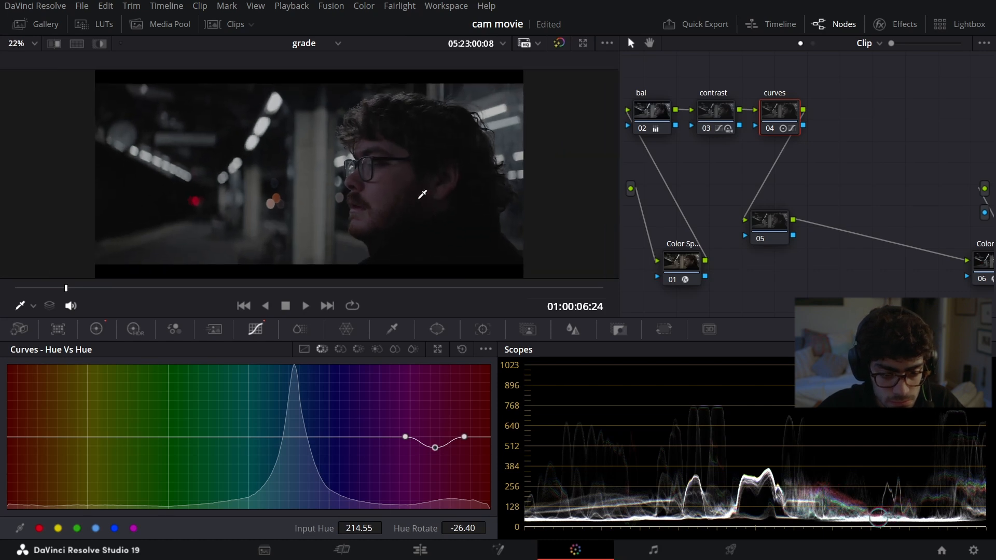
key(ctrl+alt+w)
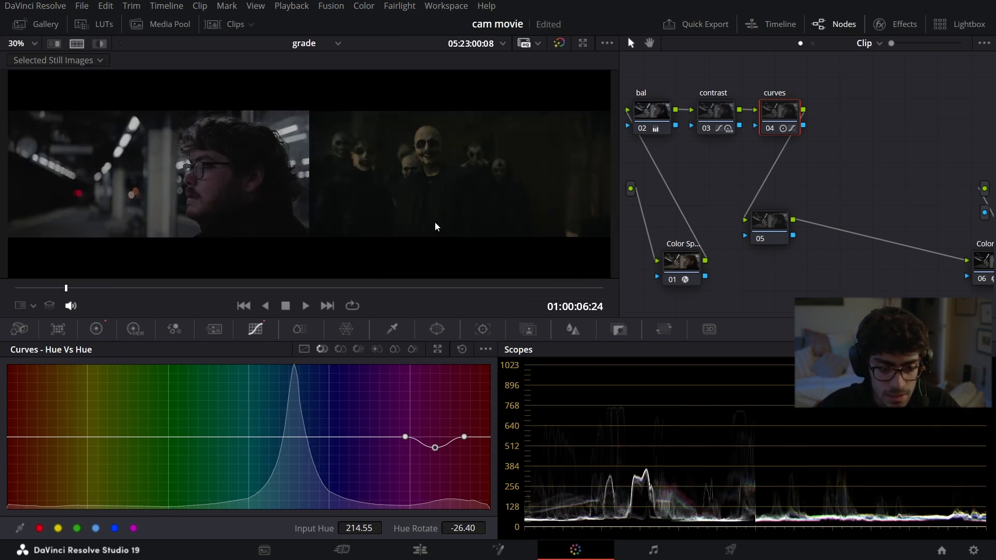
Step: Toggle the bal, contrast and curves nodes together to compare the graded and ungraded clip, leaving them enabled and deselected
drag(842, 95, 653, 117)
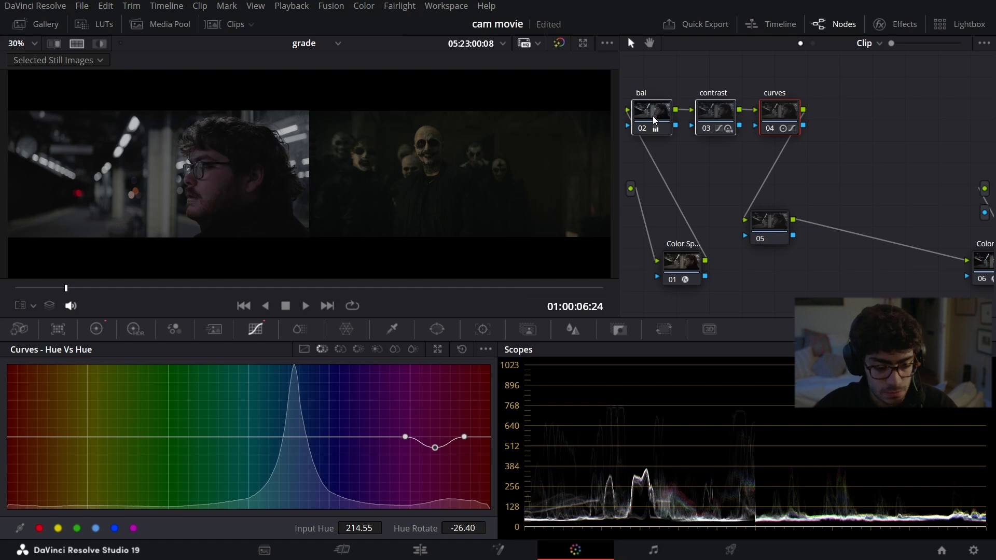
key(ctrl+d)
key(ctrl+d)
key(ctrl+d)
key(ctrl+d)
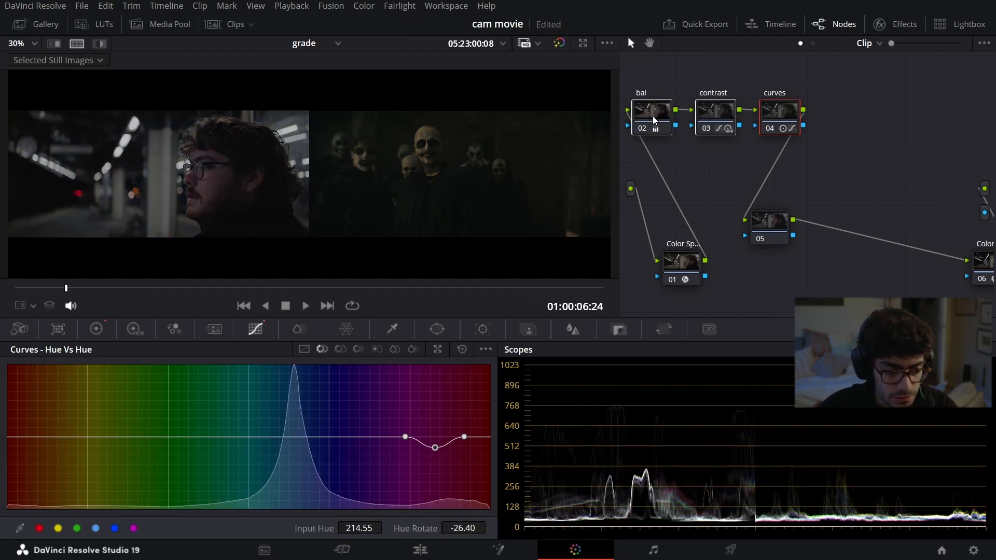
key(ctrl+d)
key(ctrl+d)
key(ctrl+d)
key(ctrl+d)
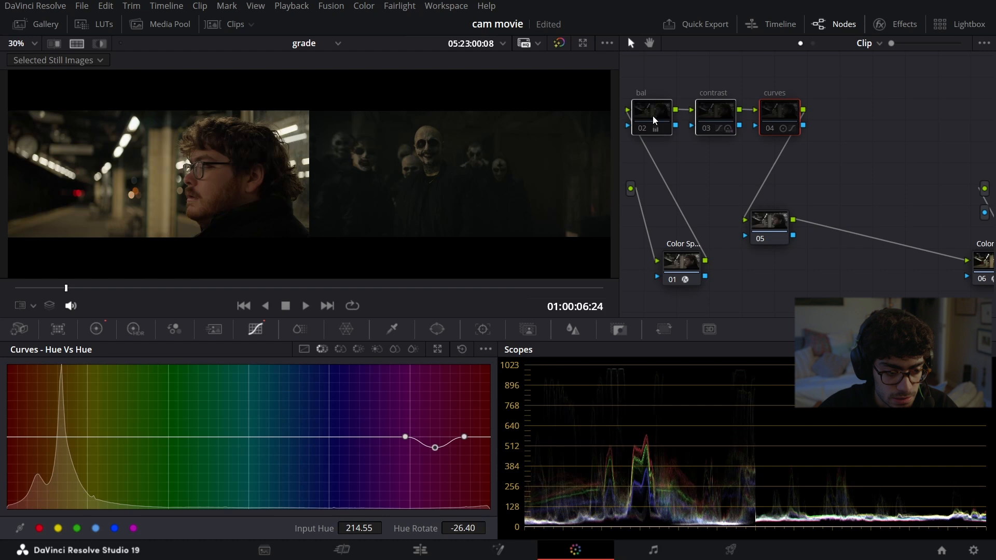
click(861, 143)
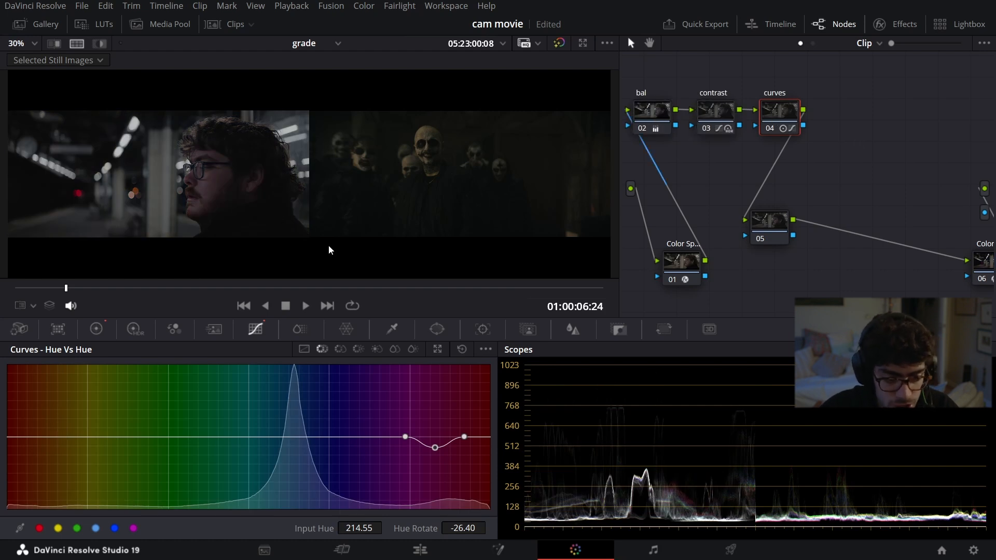
Step: View the clip alone with the Qualifier eyedropper and switch the scopes to the vectorscope to check its colors
click(33, 306)
click(45, 341)
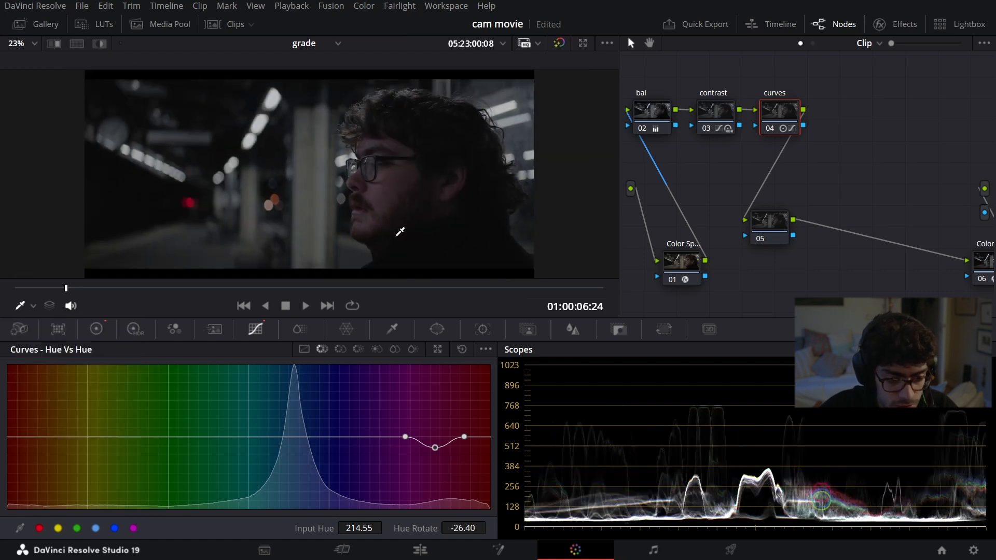
drag(419, 245, 408, 214)
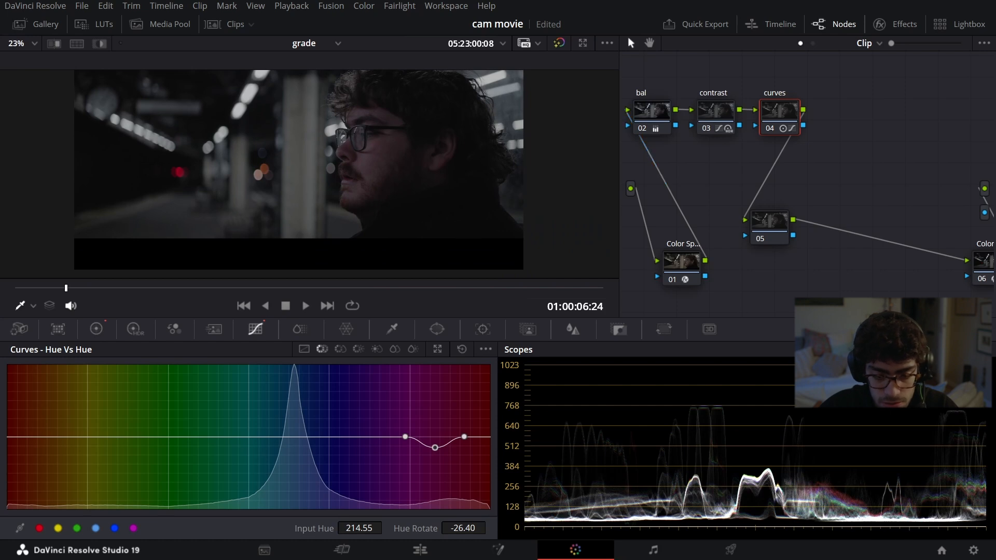
click(902, 349)
click(903, 396)
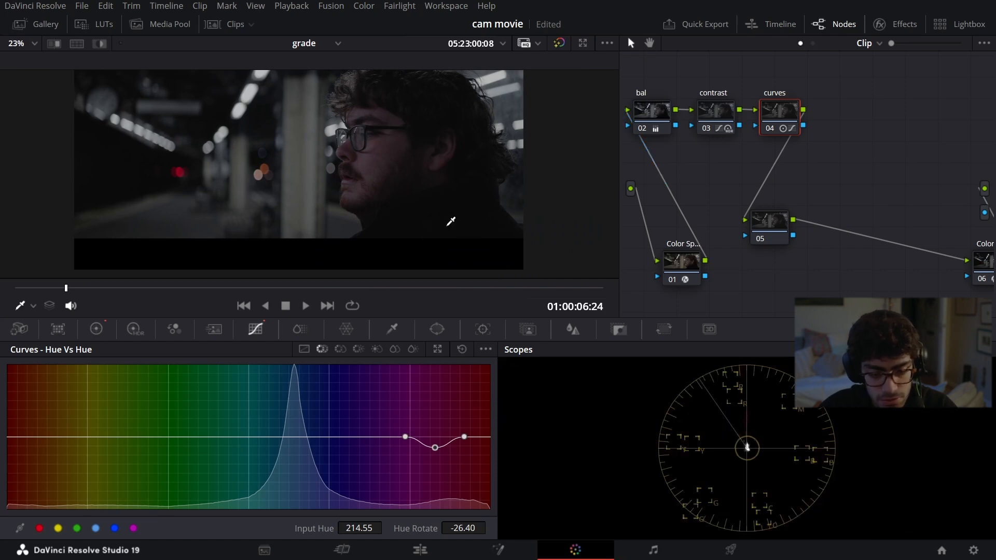
Step: Inspect the graded clip up close, save the project, and compare the clip side by side with the reference still
scroll(449, 234, up, 1)
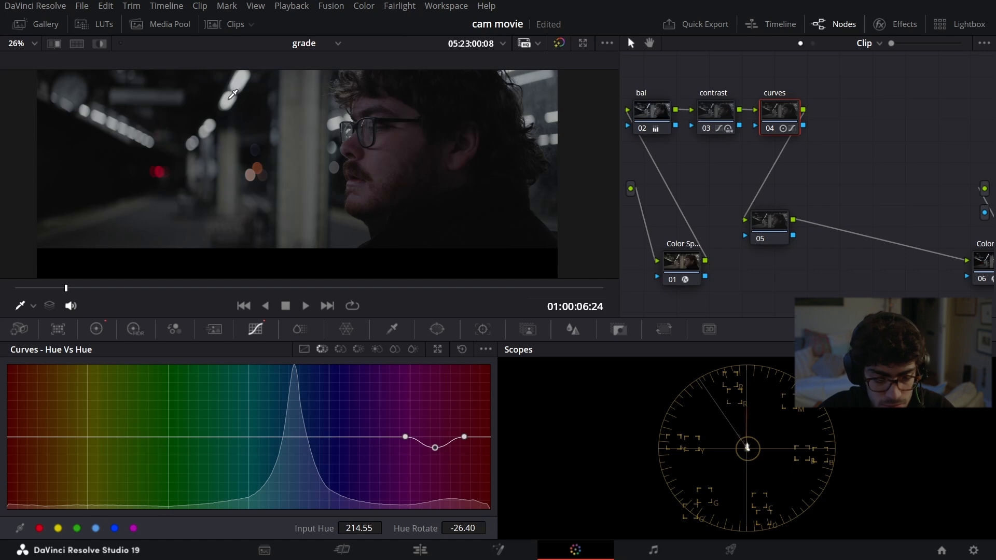
key(ctrl+s)
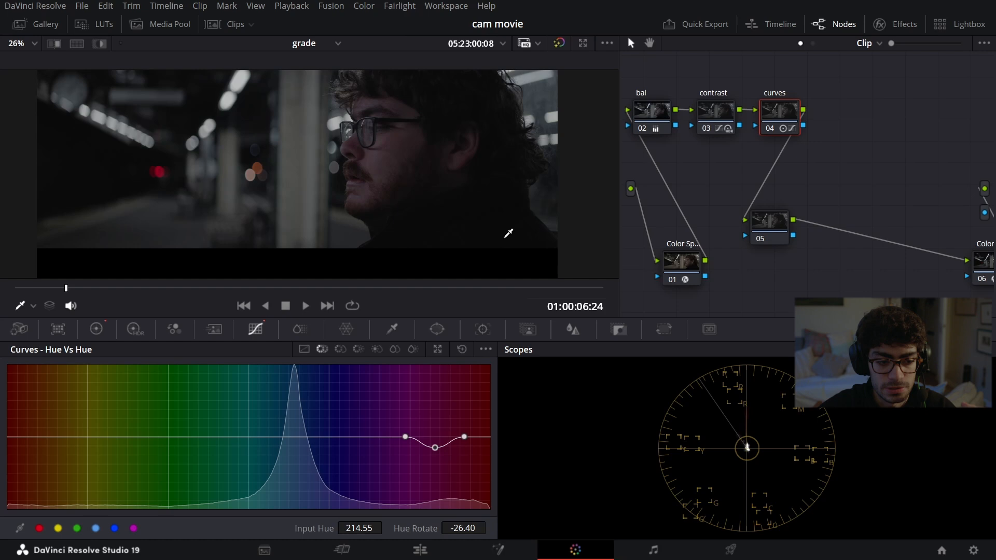
scroll(324, 170, down, 1)
scroll(324, 170, down, 1)
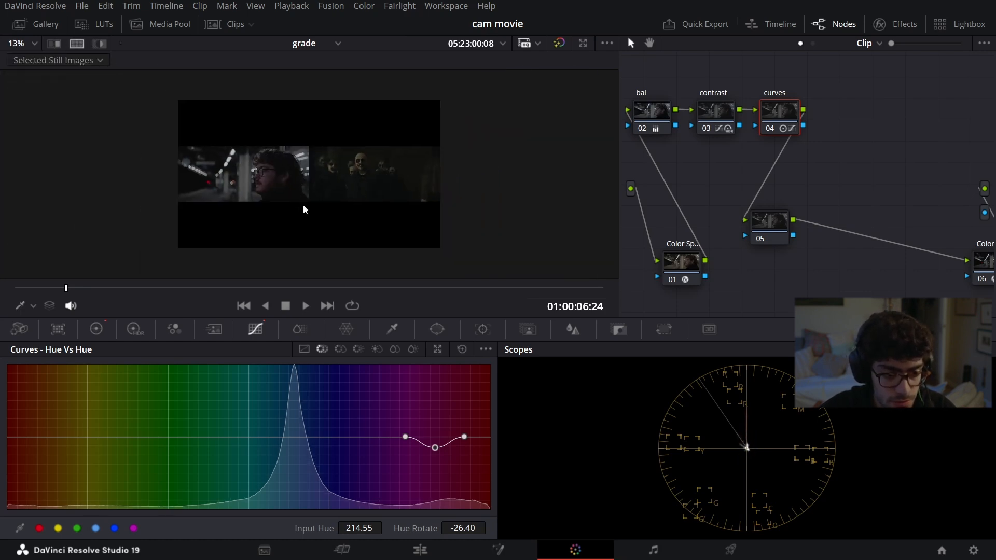
scroll(309, 206, up, 5)
Step: Fit a circular window around the man's head on node 05, with aspect 32.30 and softness 36.00, and preview its mask
click(777, 227)
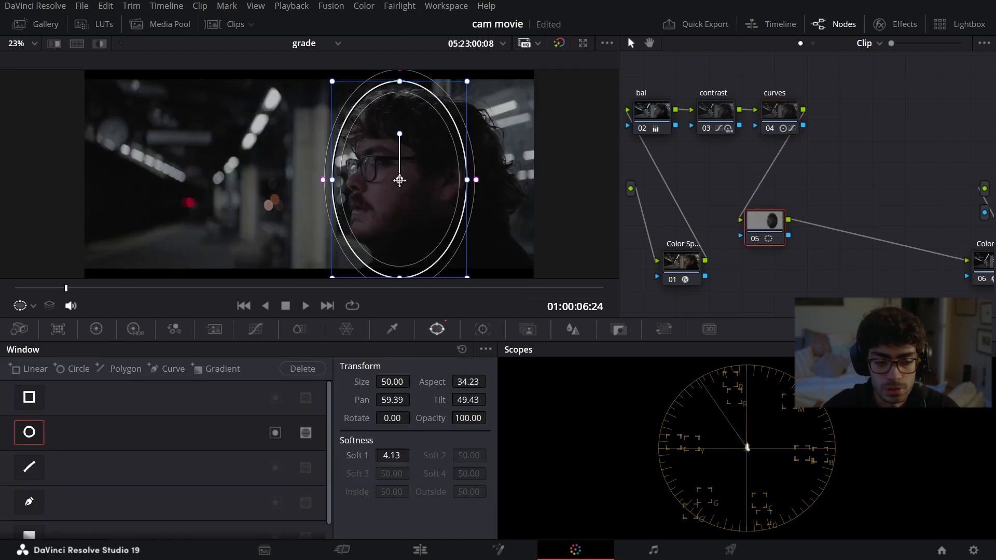
mouse_move(400, 180)
mouse_down()
mouse_move(410, 186)
mouse_move(404, 176)
mouse_up()
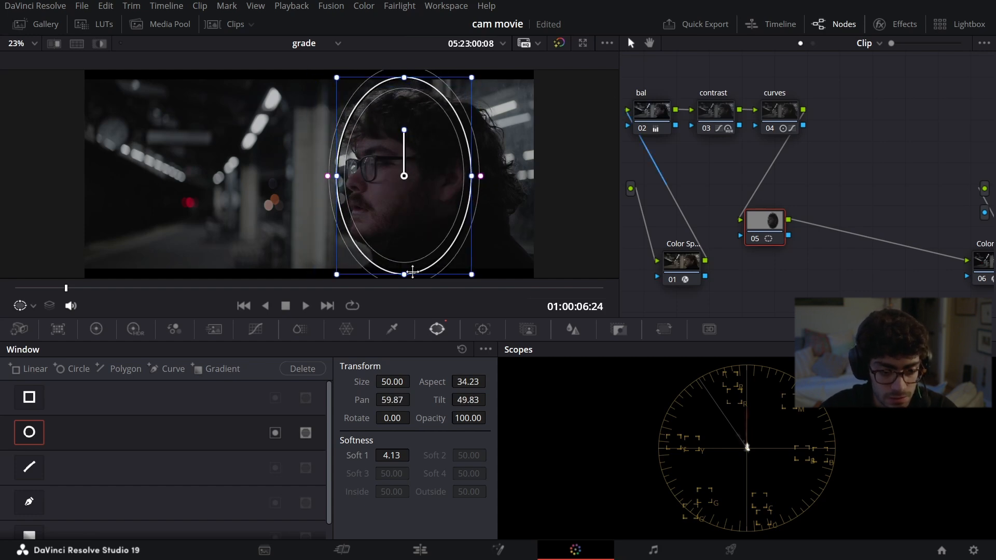
drag(406, 275, 409, 285)
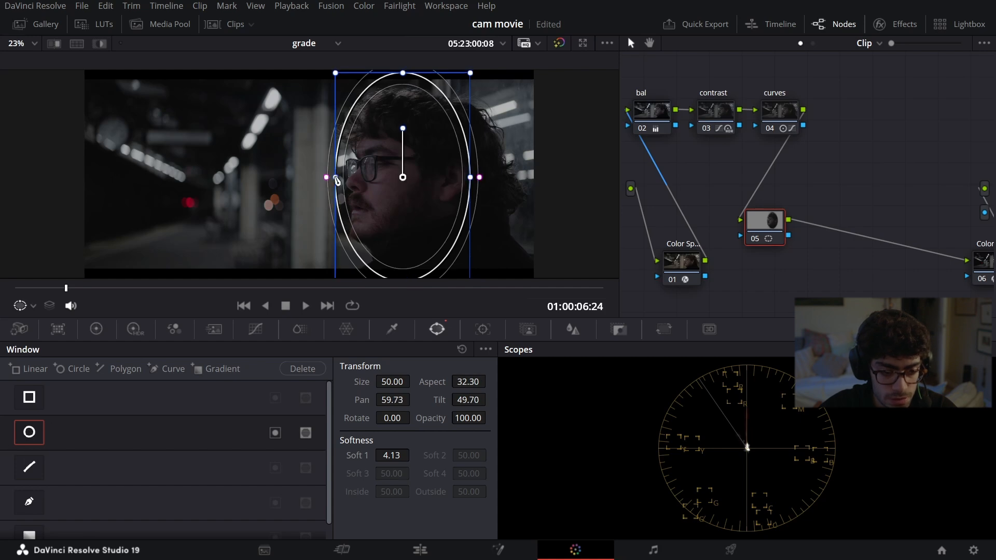
drag(326, 177, 265, 184)
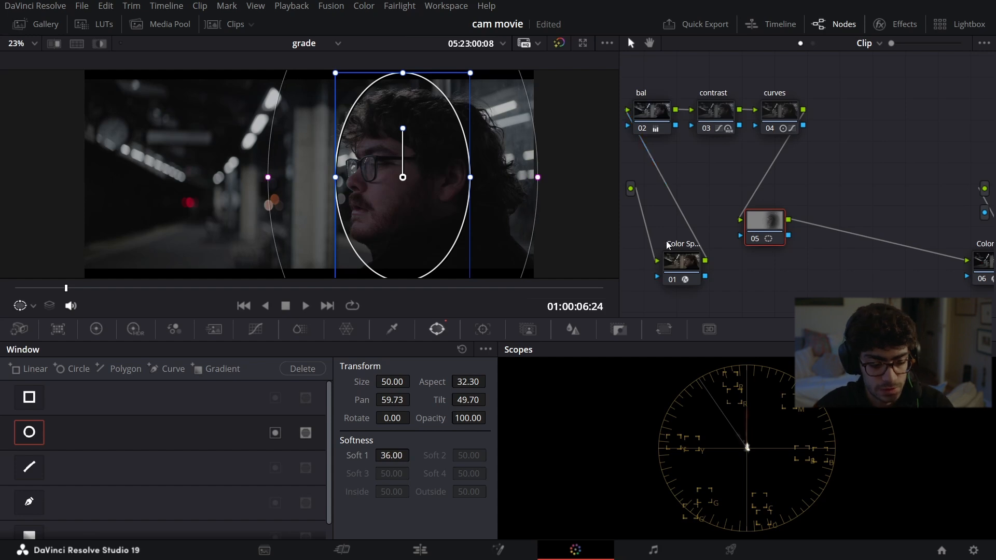
key(shift+h)
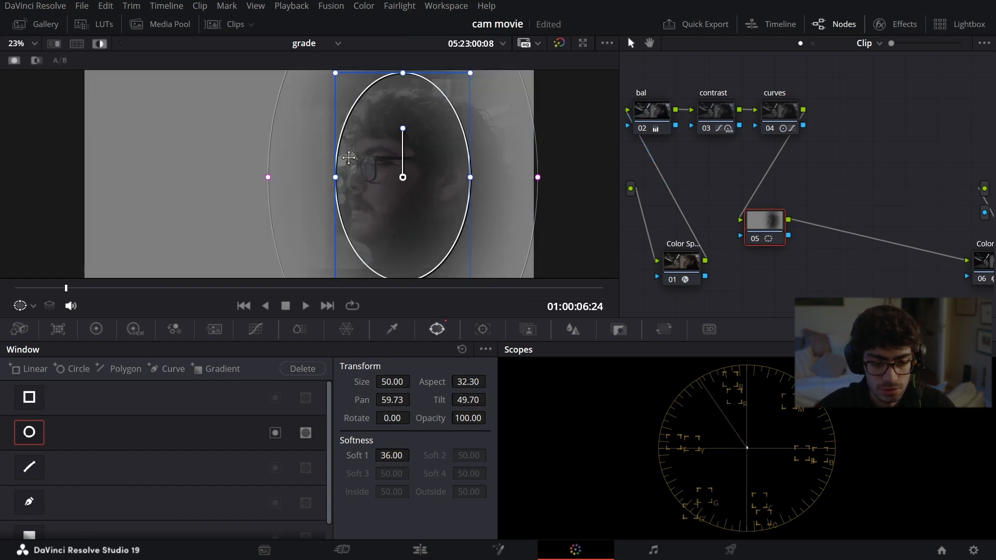
Step: On node 05, enable editable splines for the custom curve and raise the white point's handle to brighten the man's face
click(96, 329)
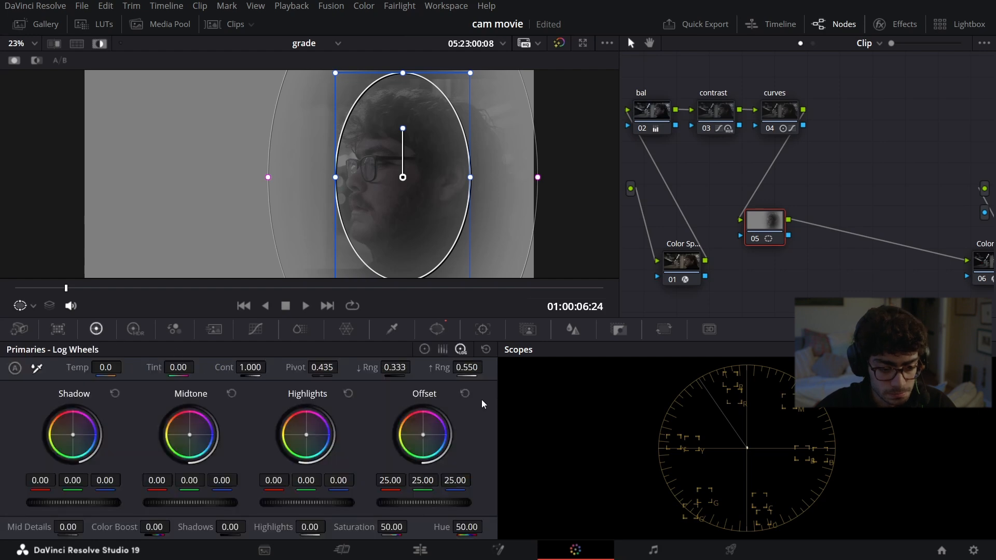
click(260, 330)
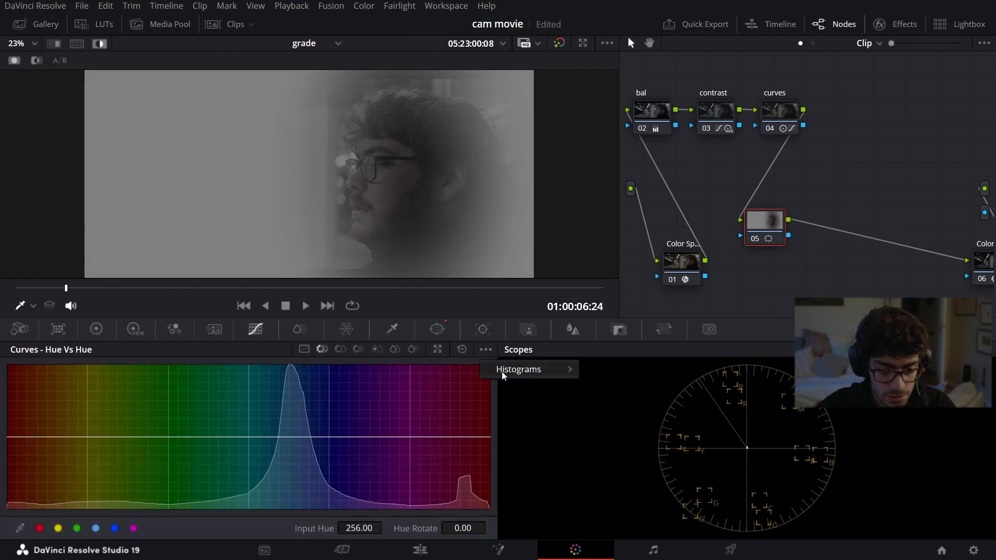
click(306, 350)
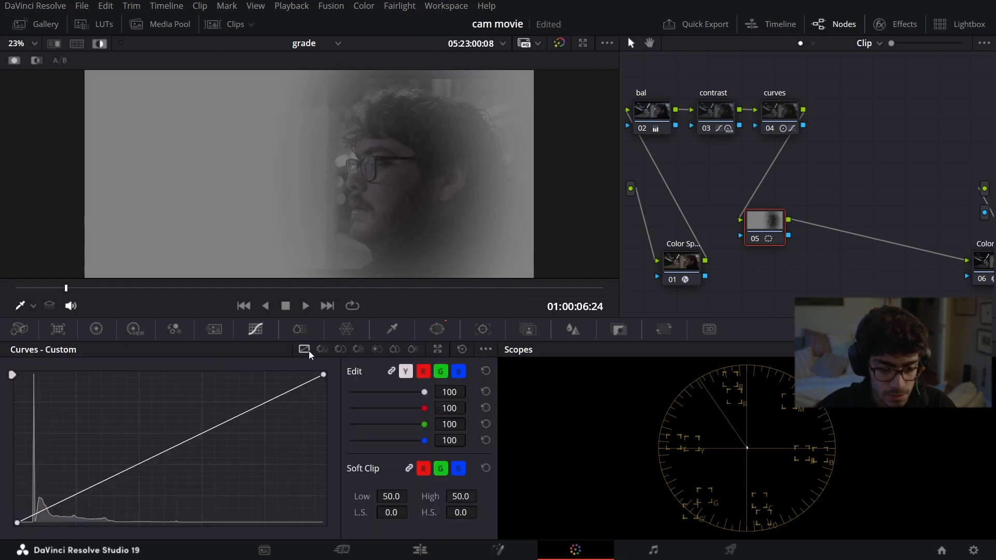
click(488, 351)
click(520, 439)
key(shift+h)
click(208, 431)
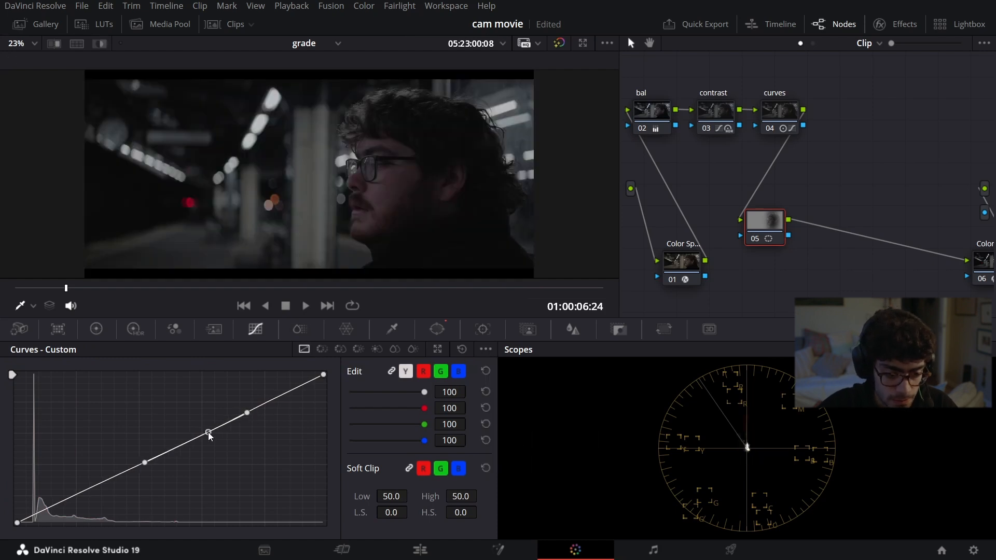
click(324, 376)
drag(220, 422, 170, 389)
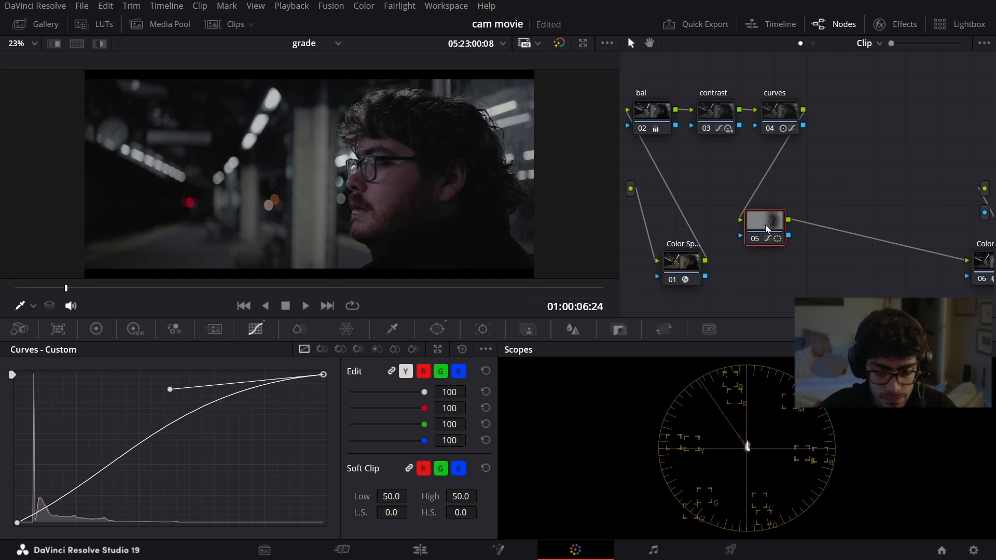
Step: Add an outside node after node 05, check its inverted mask, and lower its custom curve's black-point handle slightly to darken the surroundings
key(alt+s)
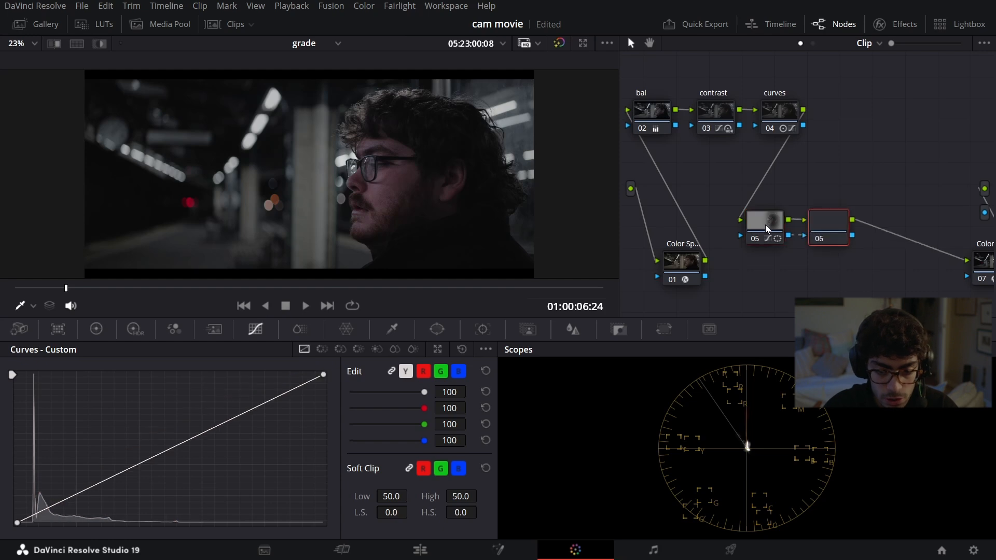
click(765, 225)
click(833, 224)
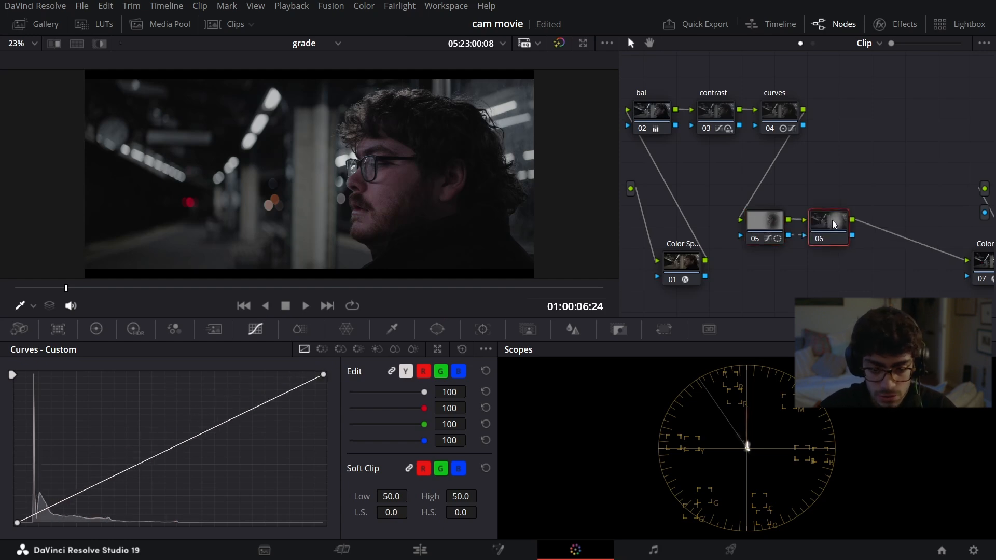
key(shift+h)
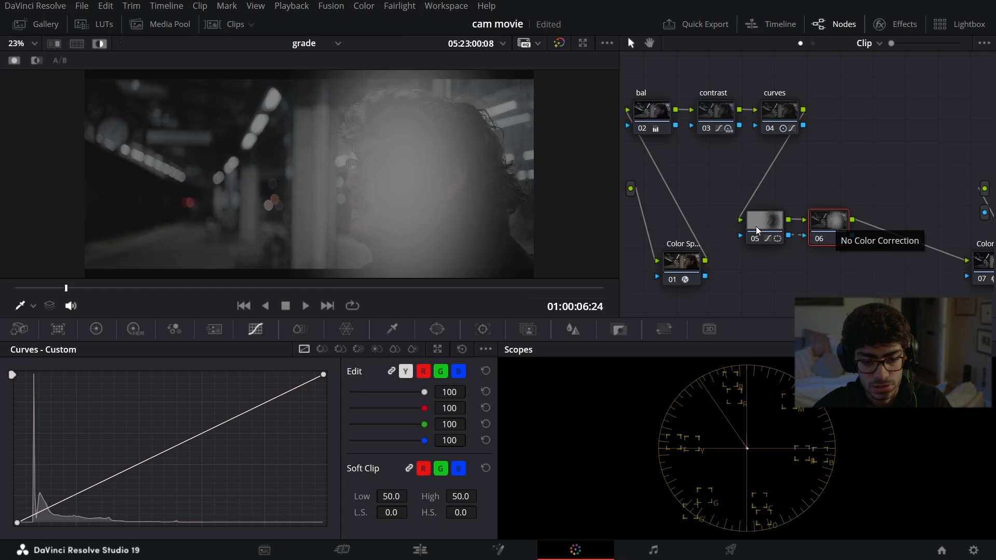
click(756, 226)
click(825, 222)
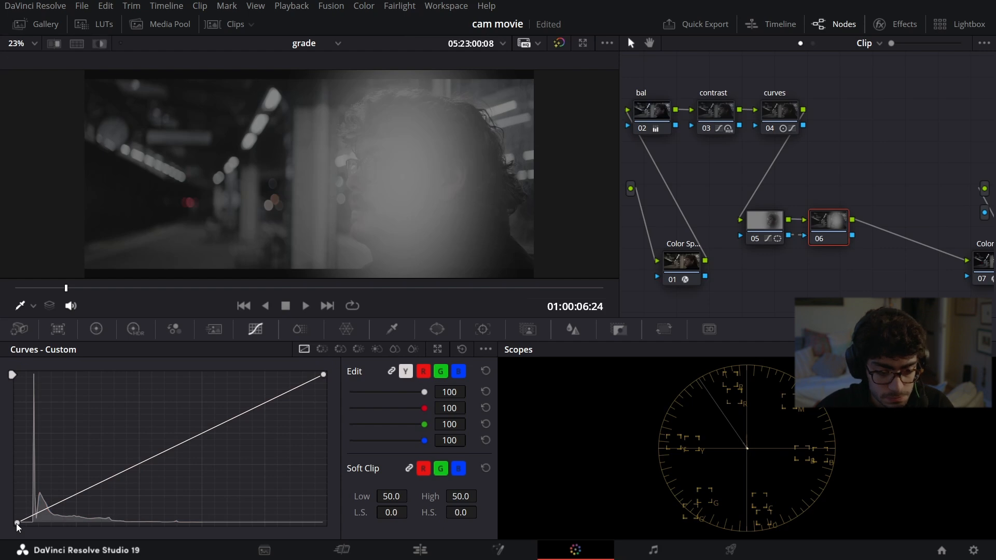
key(shift+h)
mouse_move(118, 473)
mouse_down()
mouse_move(143, 479)
mouse_move(135, 472)
mouse_move(169, 519)
mouse_move(126, 470)
mouse_move(129, 478)
mouse_up()
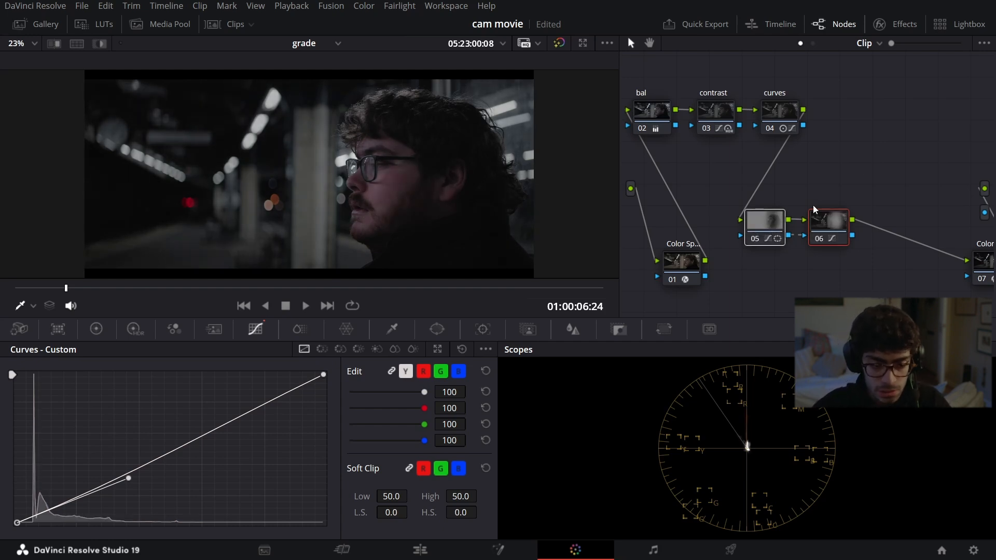
Step: Go to the train frame at 01:00:11:11 and switch the scopes to the waveform
mouse_move(471, 294)
mouse_down()
mouse_move(497, 295)
mouse_move(477, 294)
mouse_up()
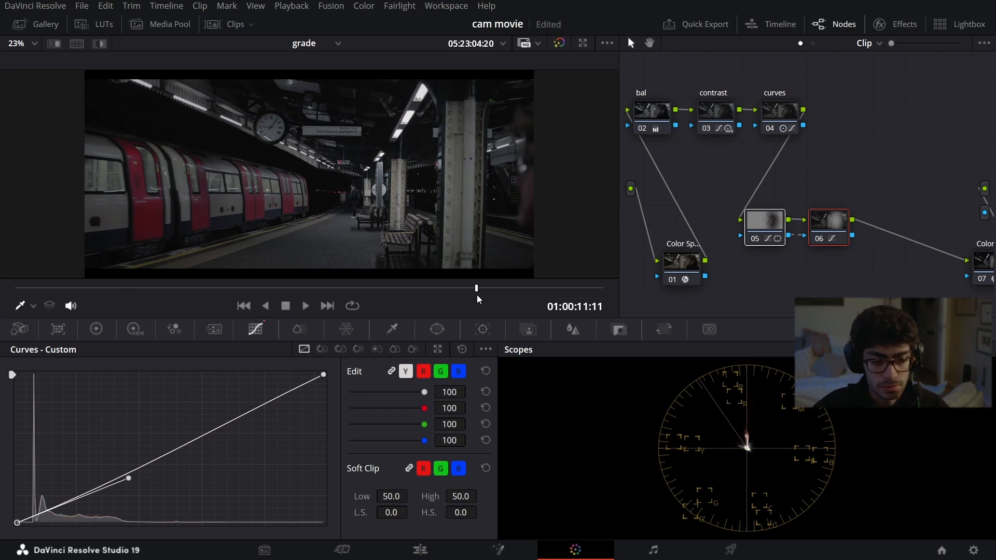
click(909, 350)
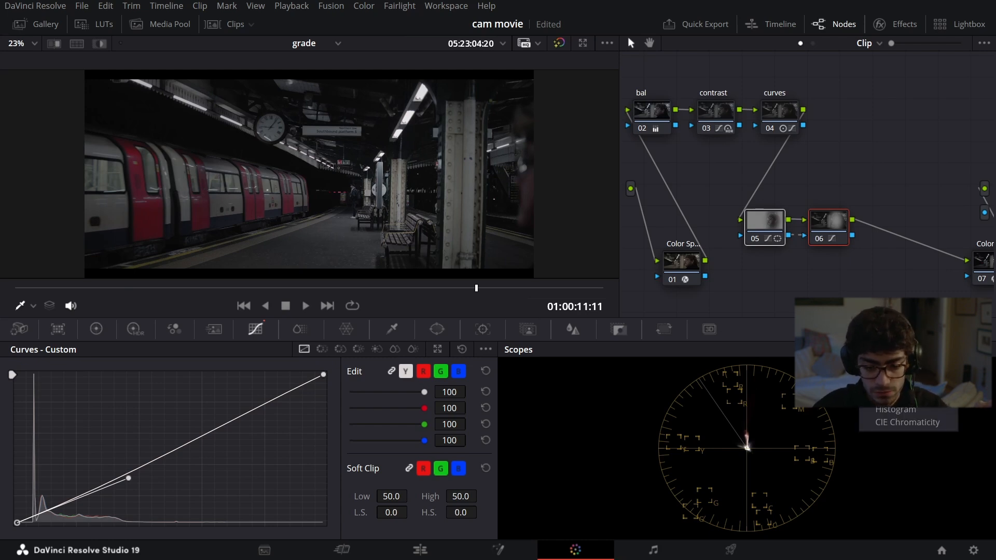
click(897, 383)
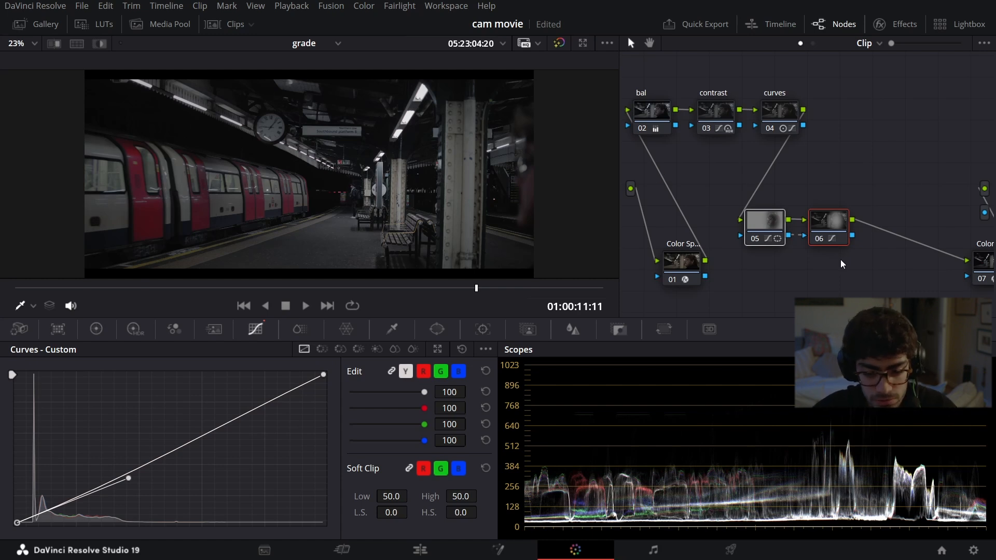
Step: Select the grading nodes and use an image wipe to compare the train frame with the reference still
drag(655, 70, 733, 135)
drag(819, 155, 863, 229)
click(53, 43)
drag(126, 163, 497, 210)
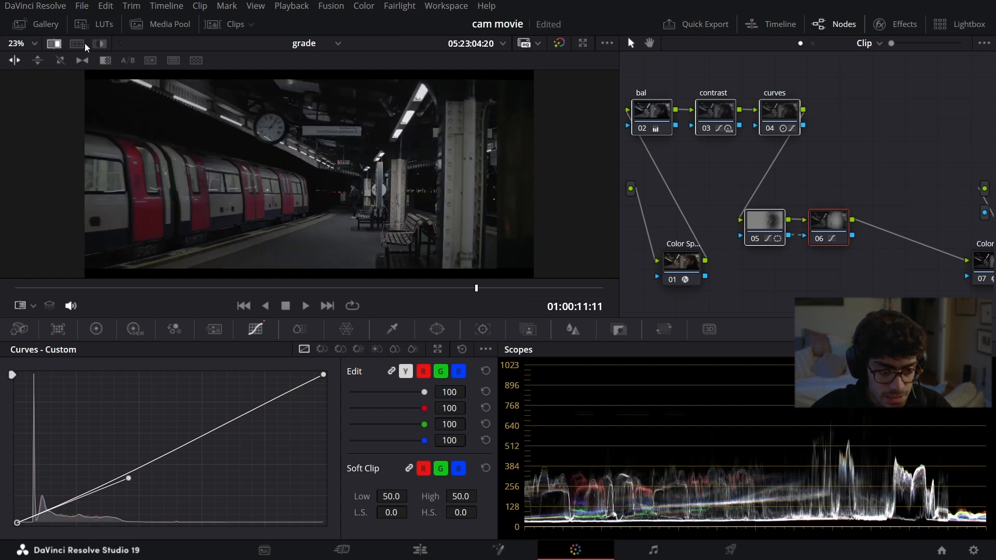
drag(241, 181, 504, 196)
Step: Return to the man's frame at 01:00:06:24 and choose the gallery still thebatman5 as the wipe reference
drag(88, 297, 65, 290)
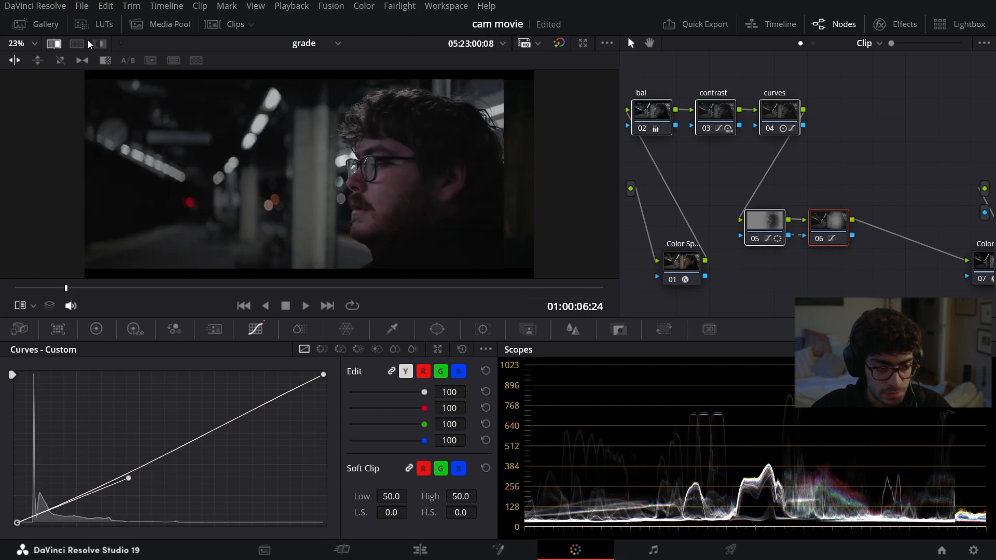
click(46, 27)
click(140, 136)
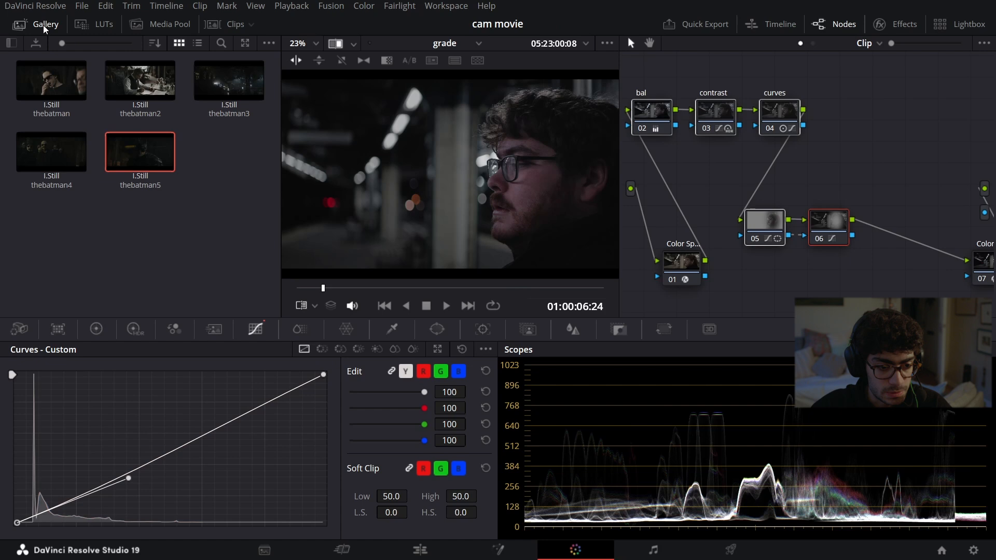
click(45, 27)
Step: Wipe back and forth between the clip and the Batman still to compare their highlight levels on the waveform
drag(499, 203, 155, 194)
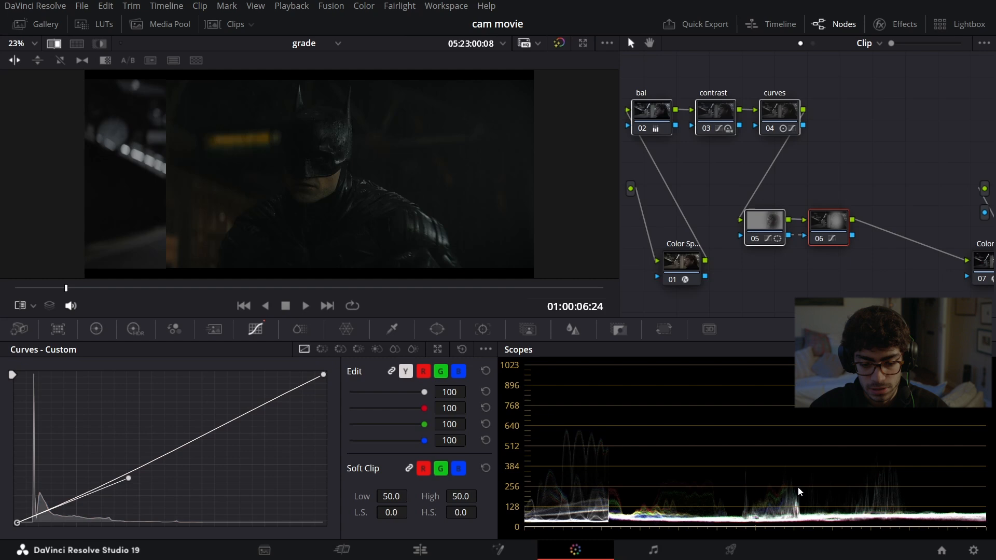
drag(252, 225, 501, 235)
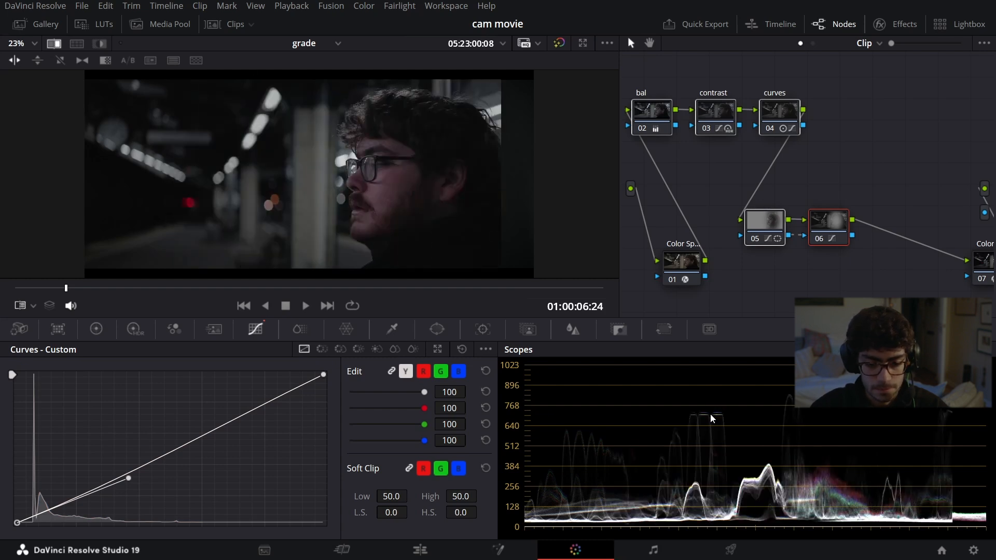
drag(289, 200, 483, 212)
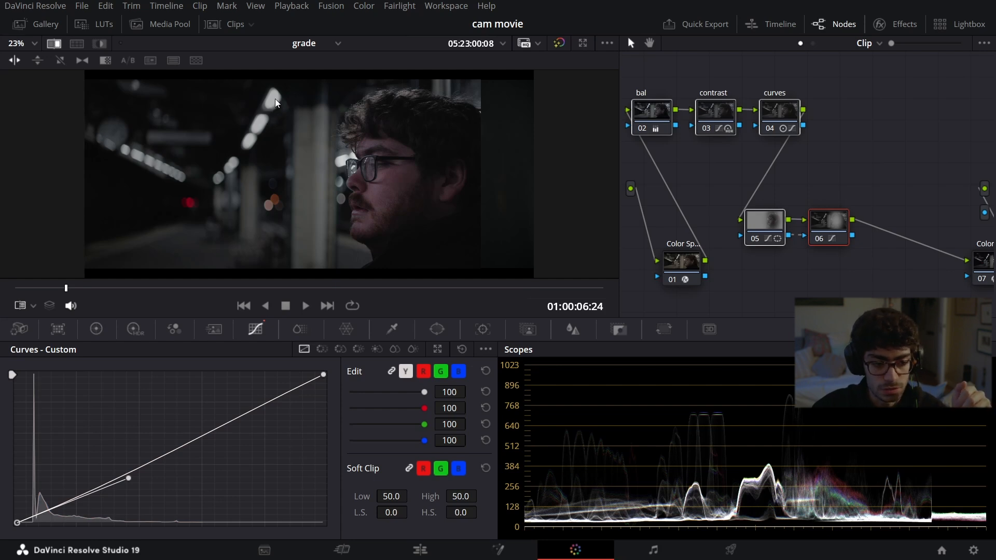
drag(486, 170, 119, 189)
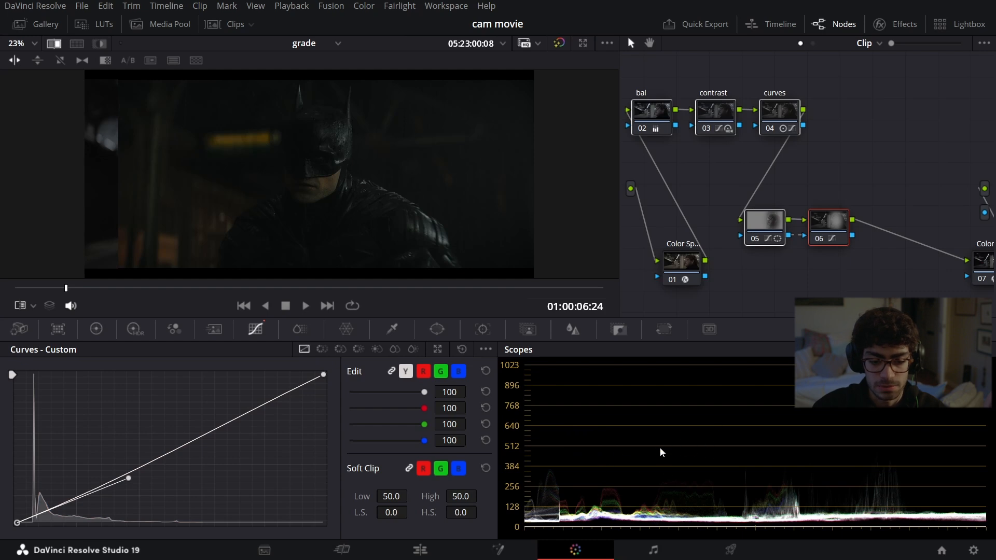
drag(144, 202, 566, 204)
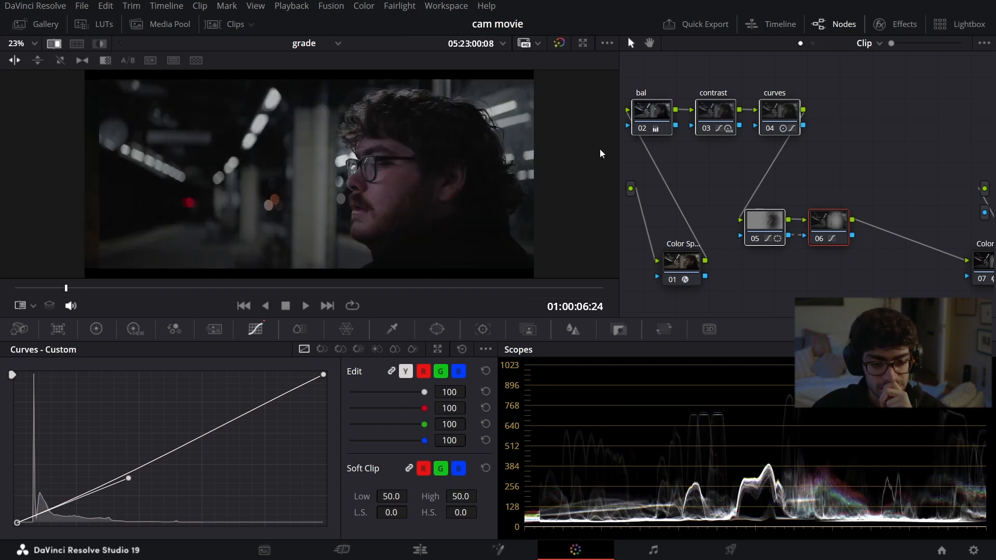
Step: On the contrast node, lower the HDR Light zone exposure to -1.12
click(713, 117)
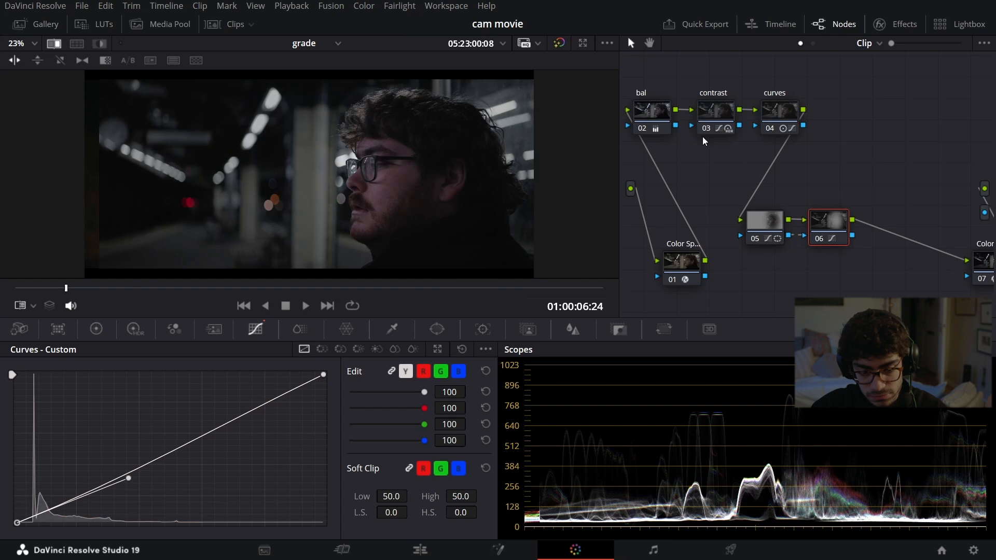
click(135, 329)
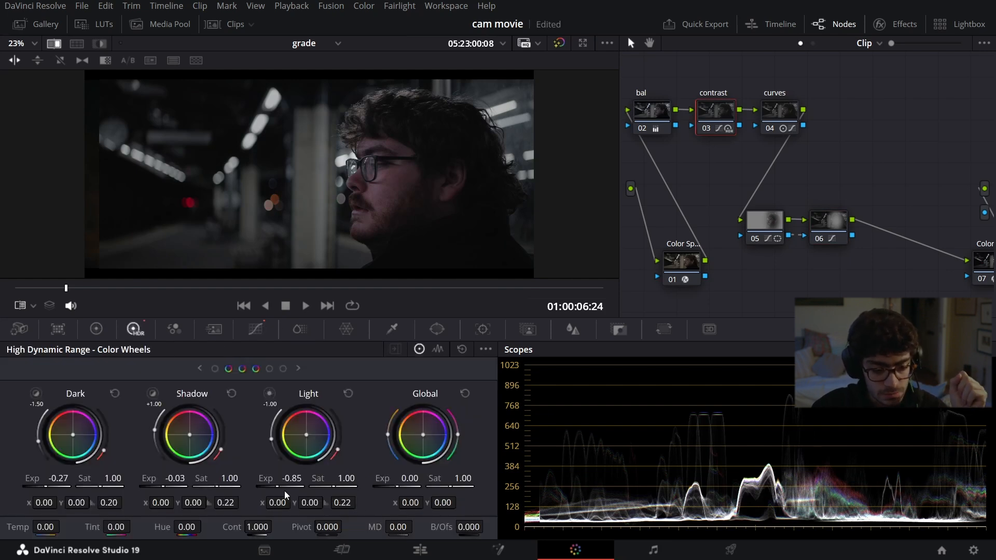
mouse_move(292, 478)
mouse_down()
mouse_move(238, 478)
mouse_move(290, 479)
mouse_move(278, 479)
mouse_up()
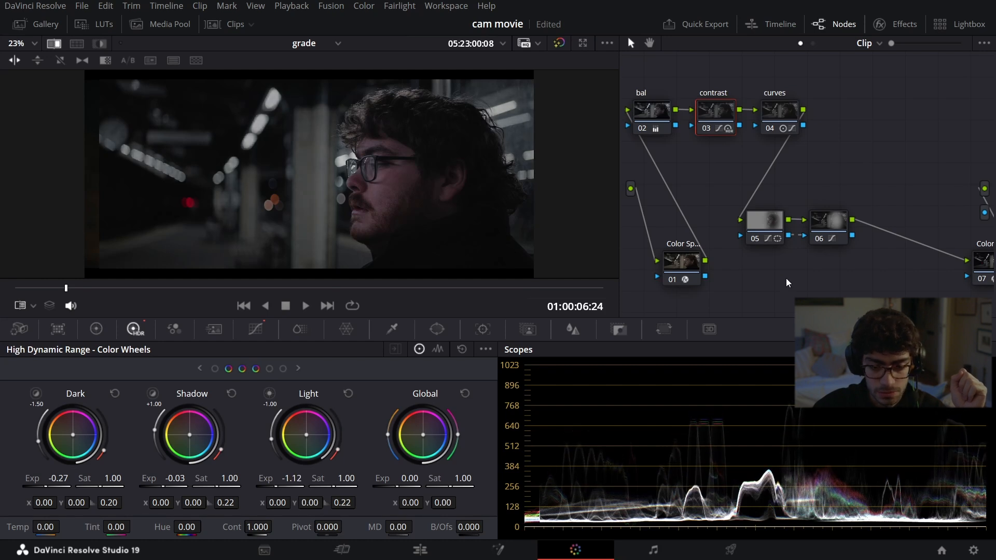
Step: Select bal, contrast, curves and nodes 05 and 06, and toggle them together to compare the graded and ungraded clip
drag(856, 255, 643, 108)
click(841, 93)
drag(871, 86, 659, 235)
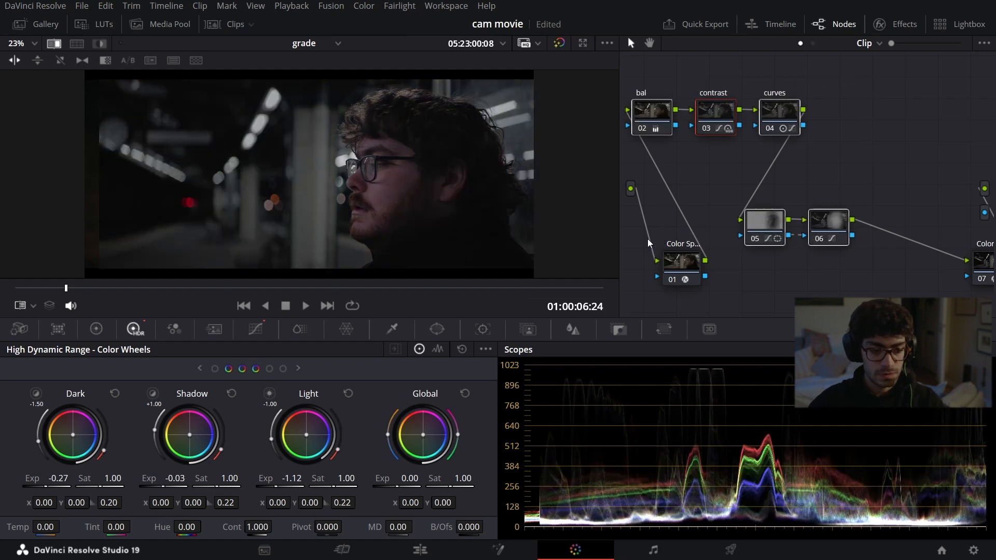
key(ctrl+d)
key(ctrl+d)
key(ctrl+d)
key(ctrl+d)
key(ctrl+d)
key(ctrl+d)
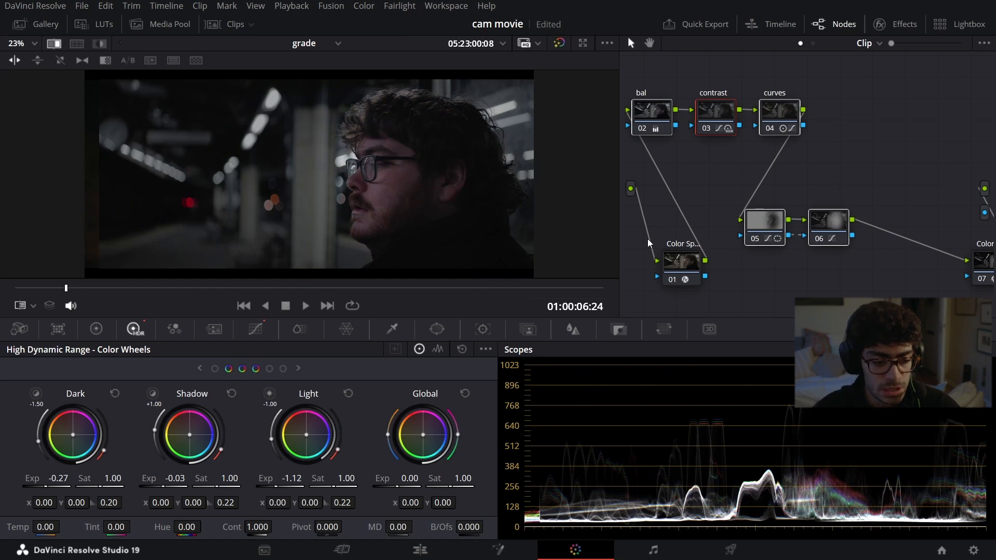